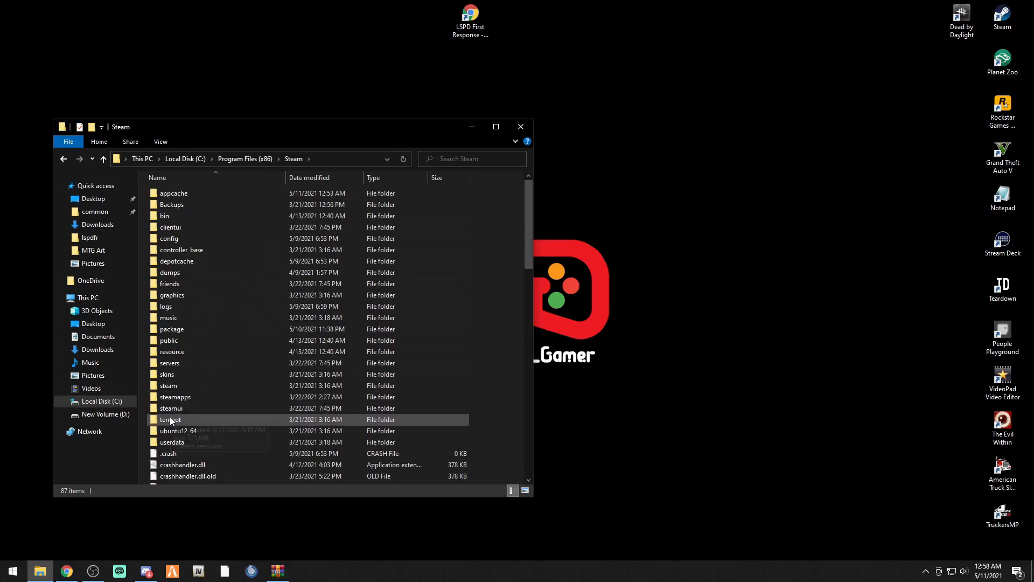
Step: Check Steam's steamapps common folder on drive C, and open the lspdfr folder in D:\SteamLibrary\steamapps\common\Grand Theft Auto V
double_click(179, 396)
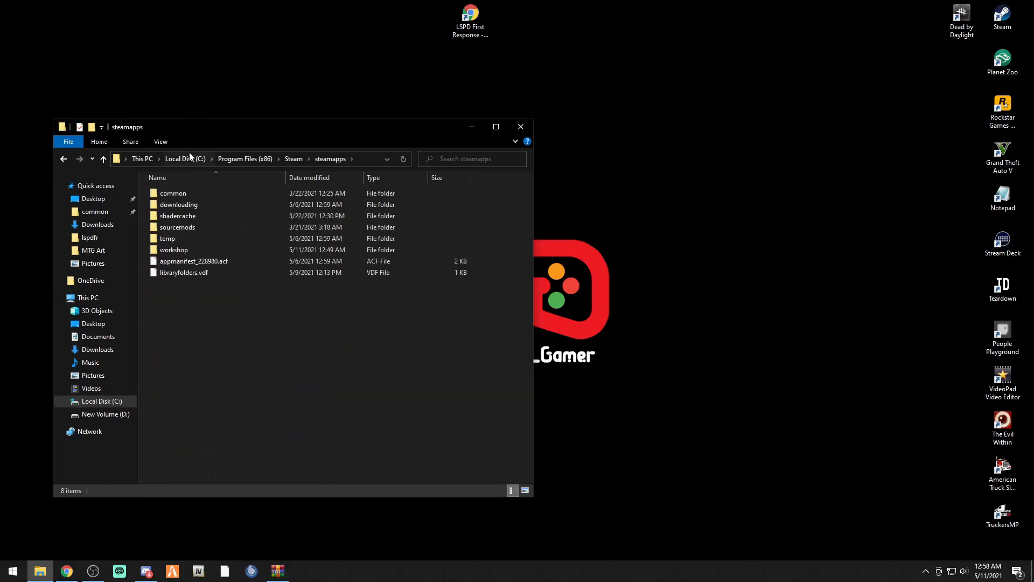
double_click(178, 193)
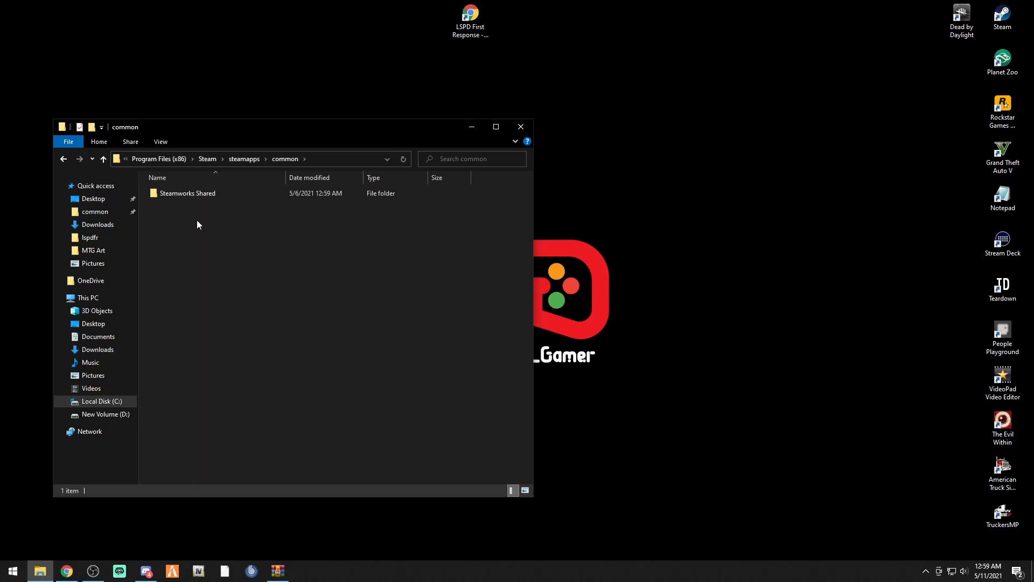
left_click(85, 415)
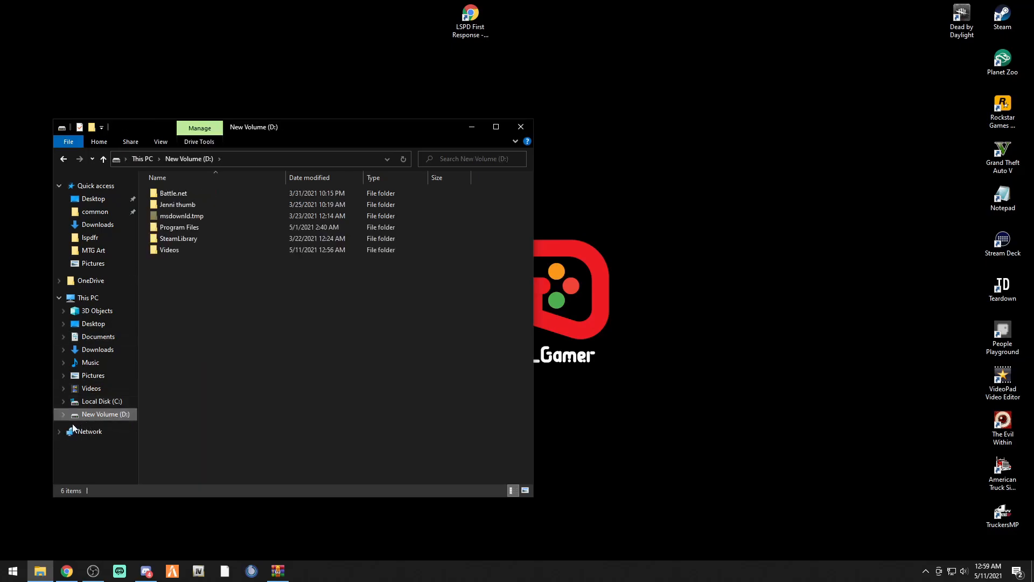
double_click(194, 239)
double_click(180, 195)
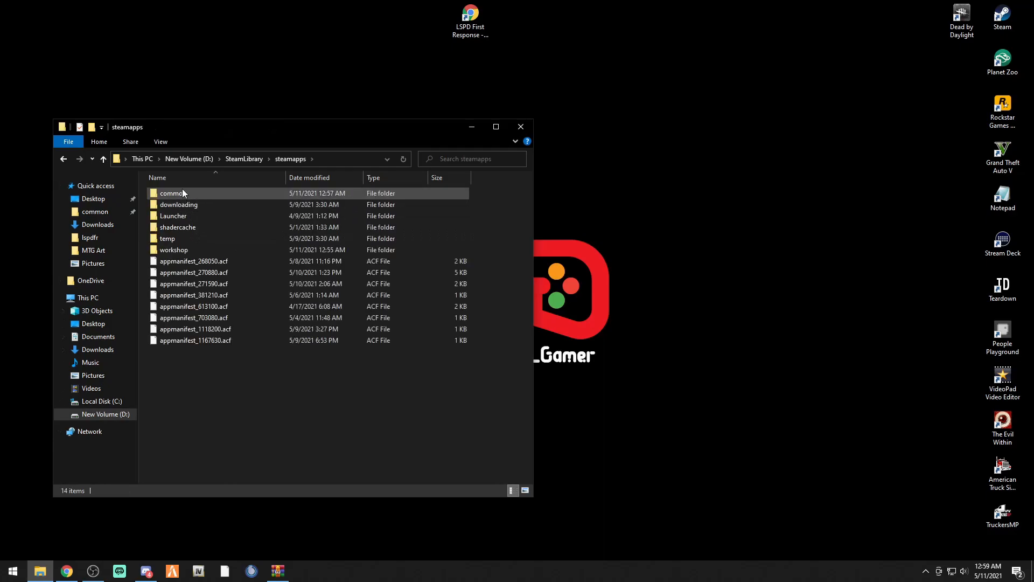
double_click(183, 193)
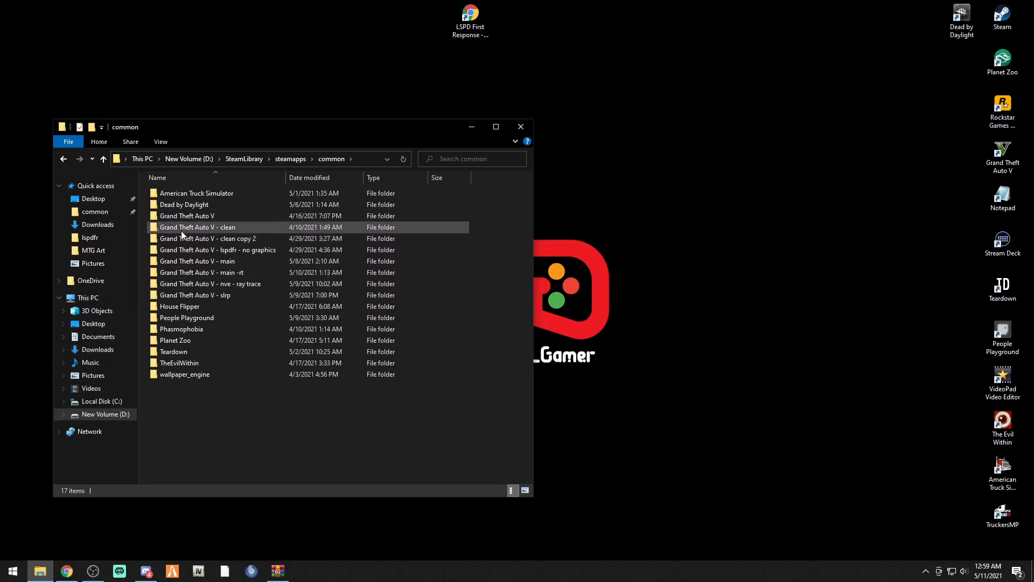
double_click(208, 215)
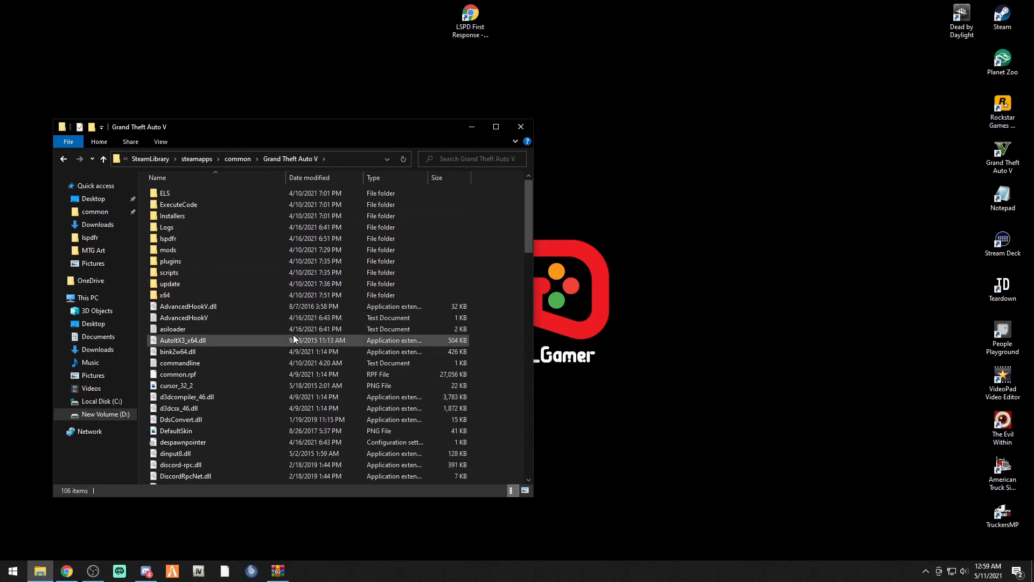
left_click(180, 240)
double_click(180, 240)
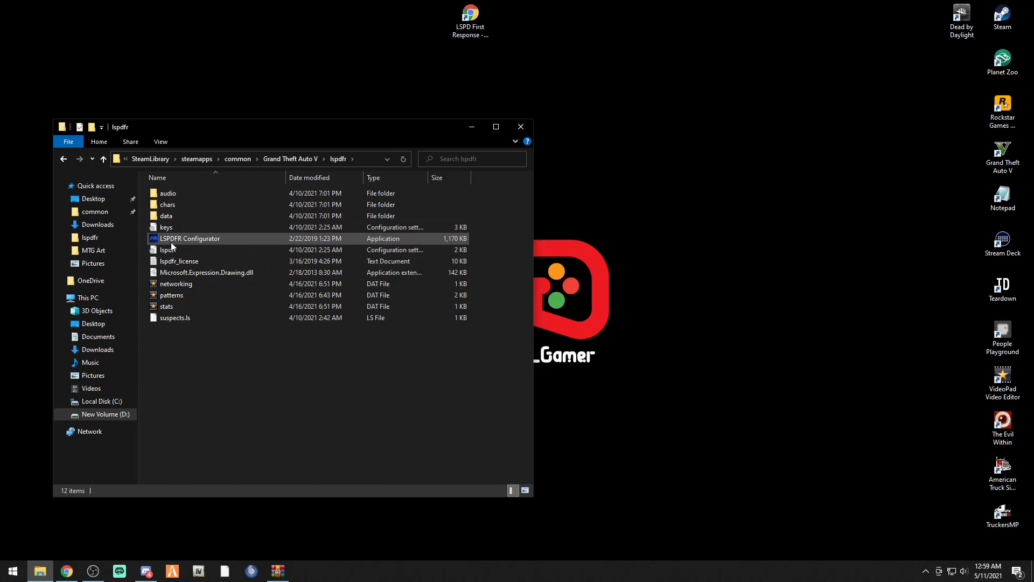
Step: Look through the key bindings in the lspdfr folder's keys configuration file and close it
double_click(167, 228)
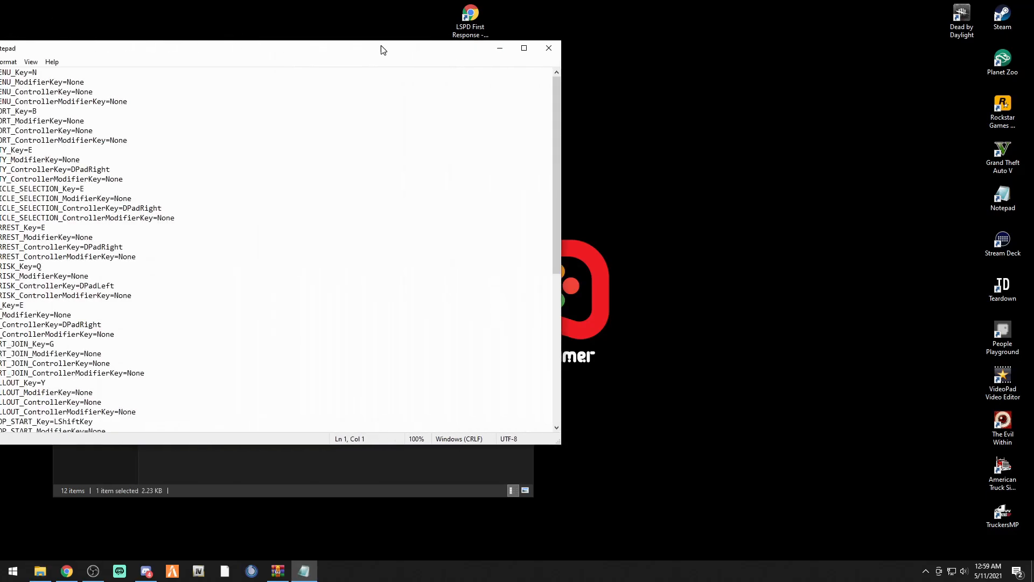
scroll(134, 269, "down", 9)
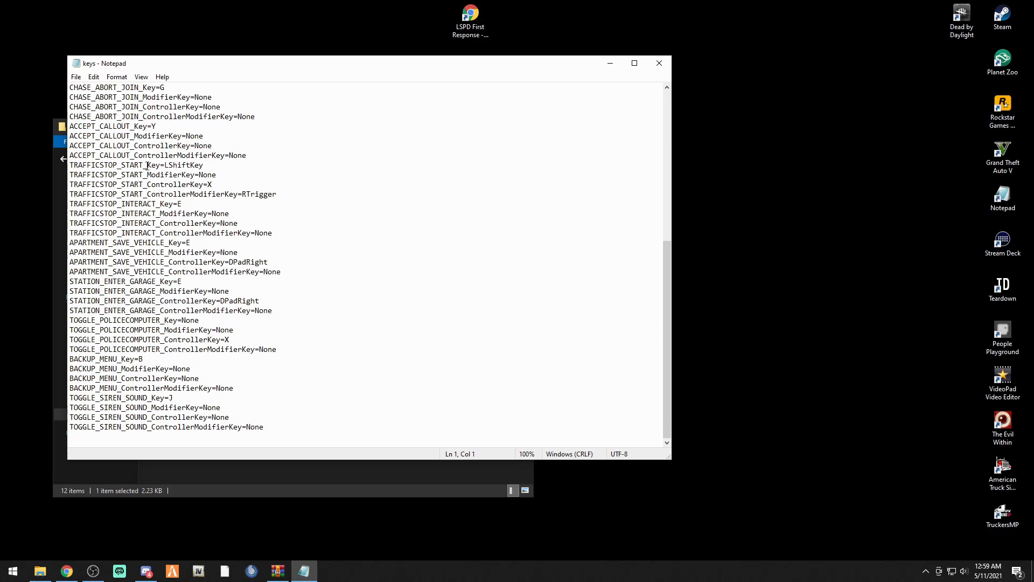
left_click(659, 63)
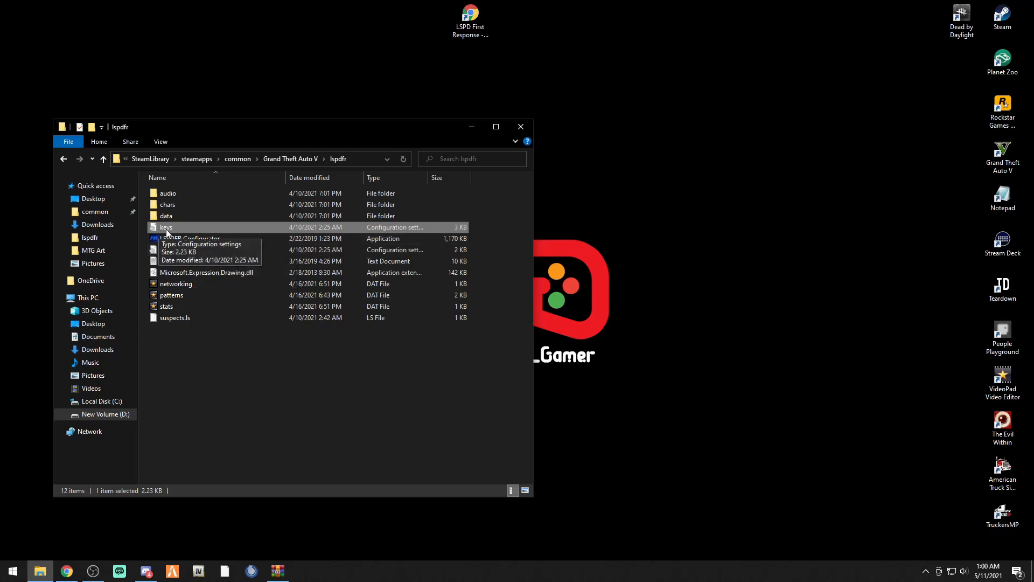
Step: Copy the keys and lspdfr configuration files from the lspdfr folder to the desktop and minimize the folder window
left_click_drag(165, 228, 182, 57)
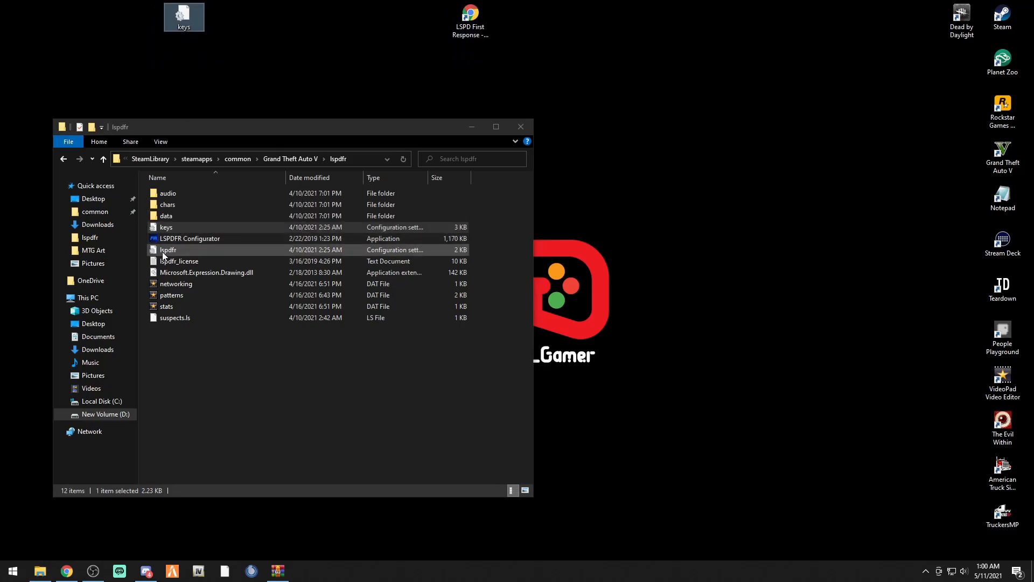
left_click_drag(164, 251, 227, 62)
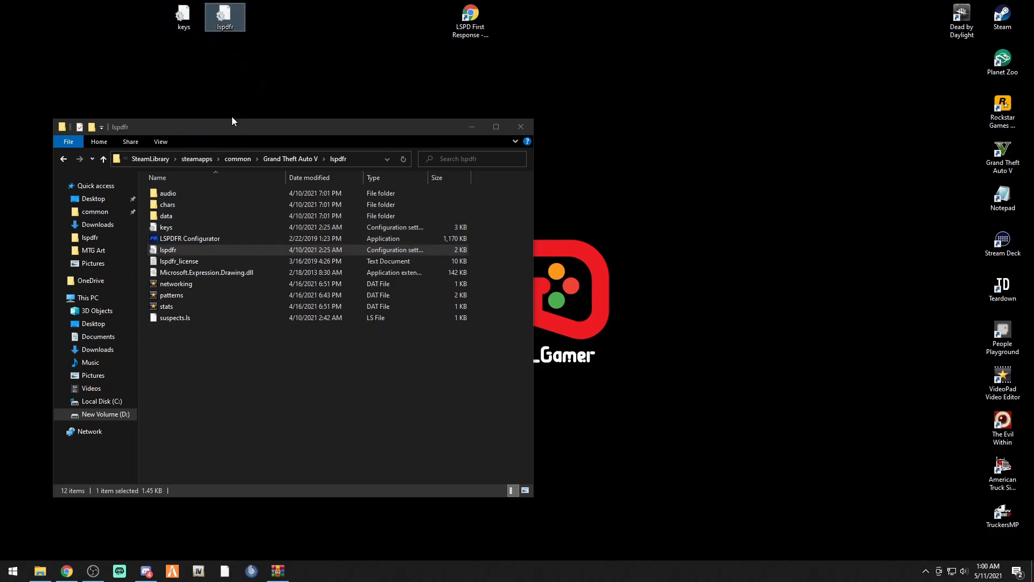
left_click_drag(446, 129, 390, 119)
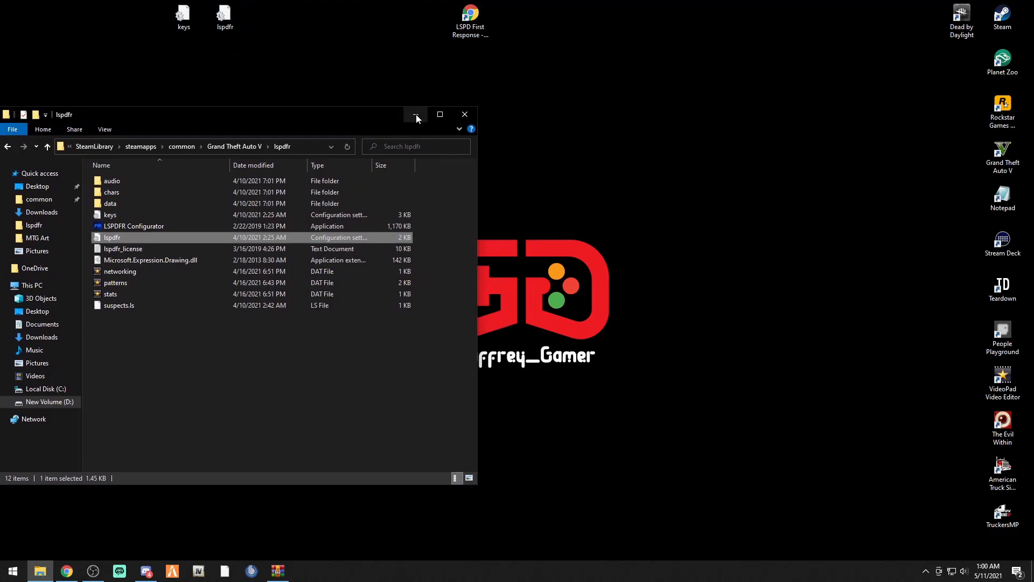
left_click(416, 115)
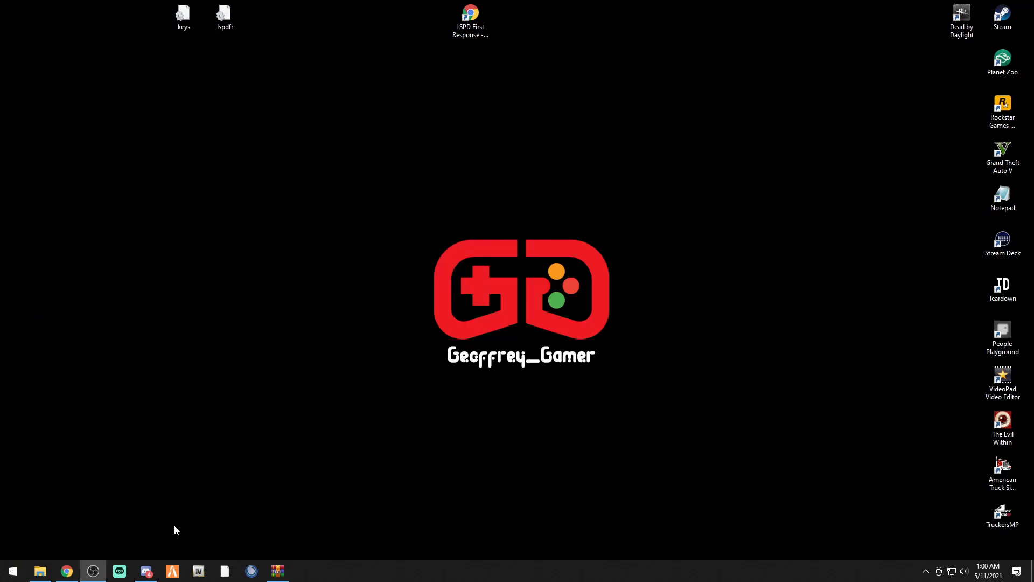
Step: Switch to Chrome and look through the LSPDFR file's download agreement, cancelling it without downloading
left_click(67, 571)
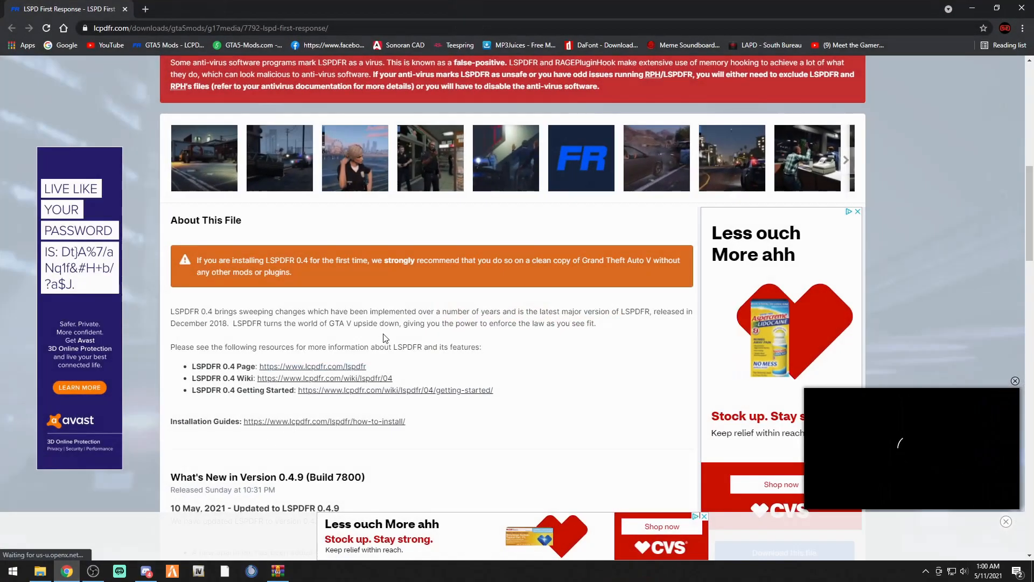
scroll(464, 345, "down", 8)
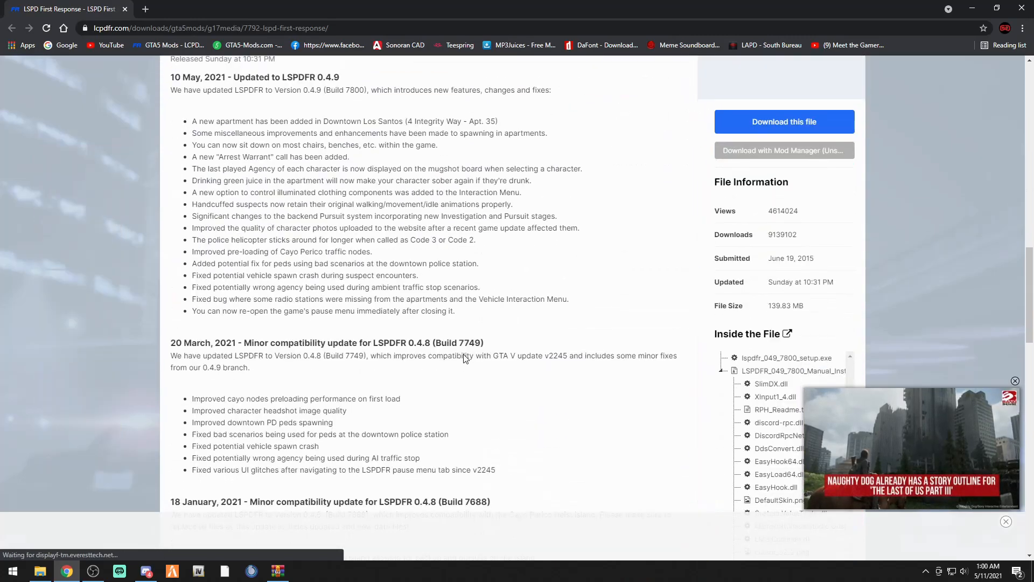
scroll(539, 323, "up", 2)
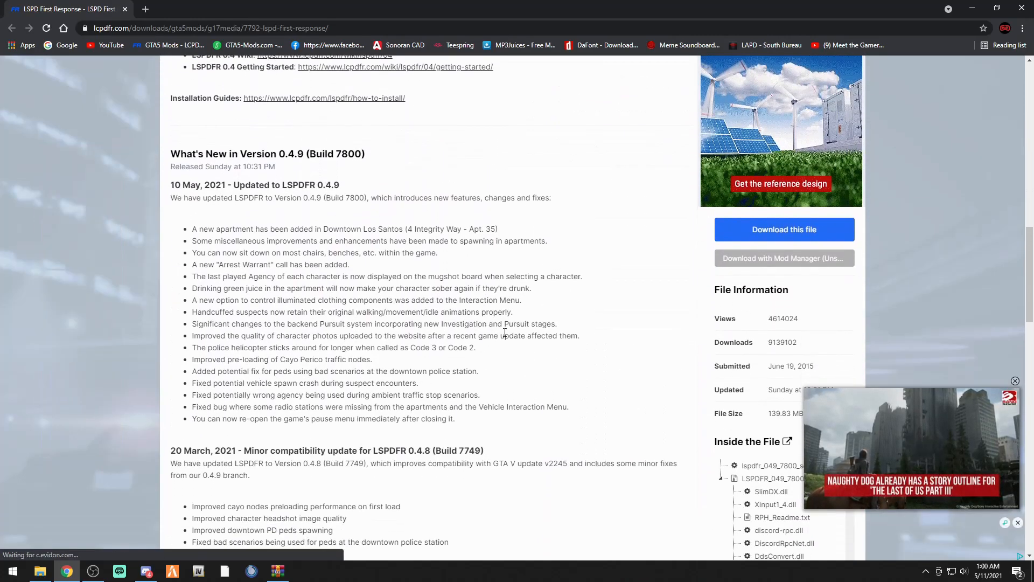
left_click(762, 234)
scroll(426, 307, "down", 15)
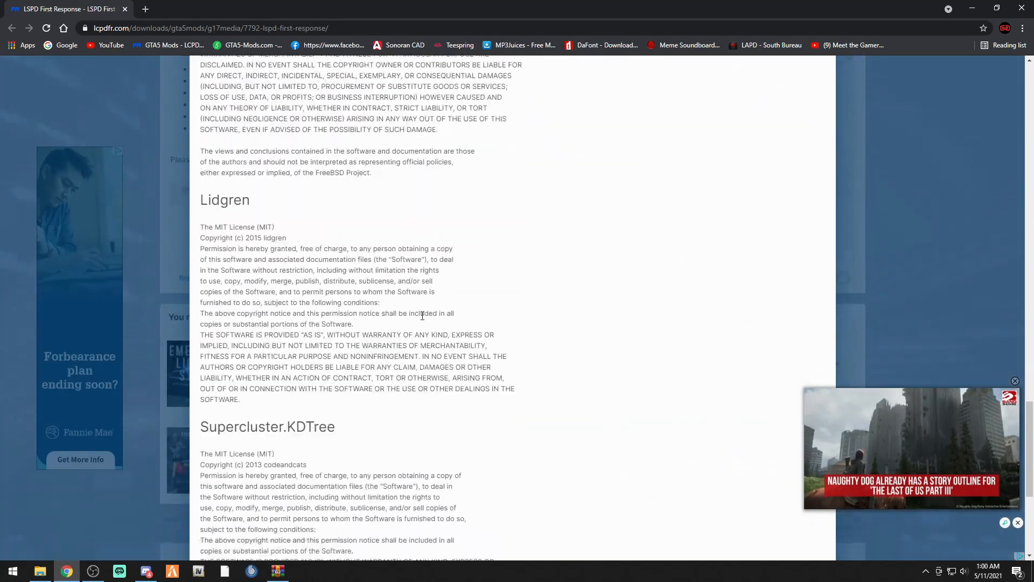
scroll(422, 316, "down", 5)
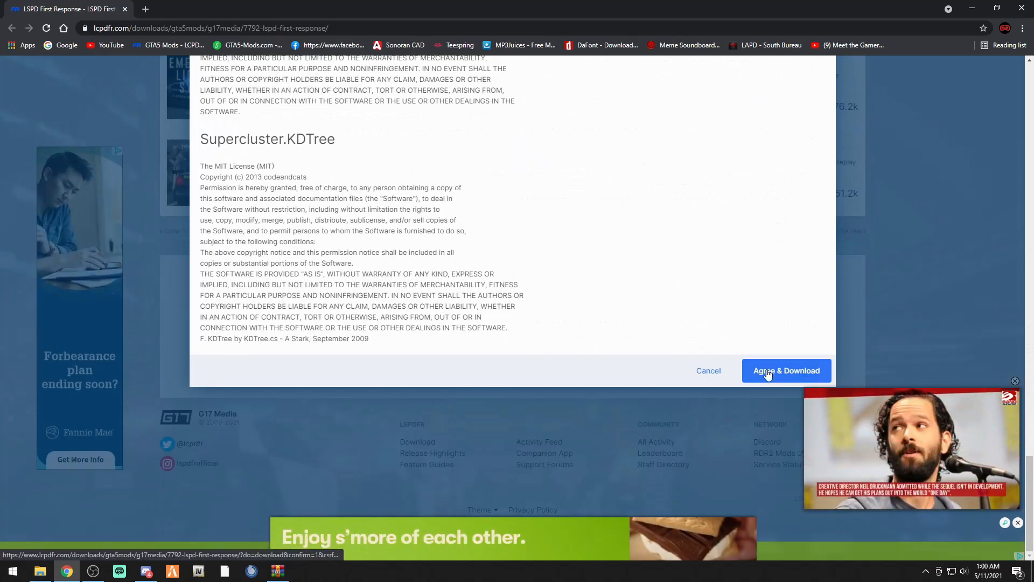
left_click(717, 374)
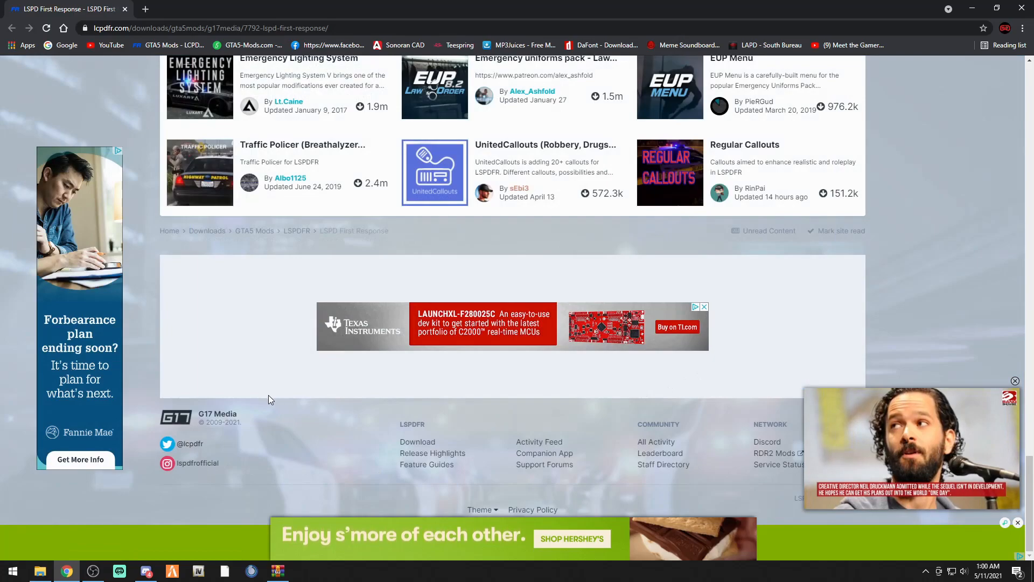
Step: Read the What's New notes for version 0.4.9 (Build 7800) on the LSPDFR page and close the browser
scroll(328, 309, "up", 15)
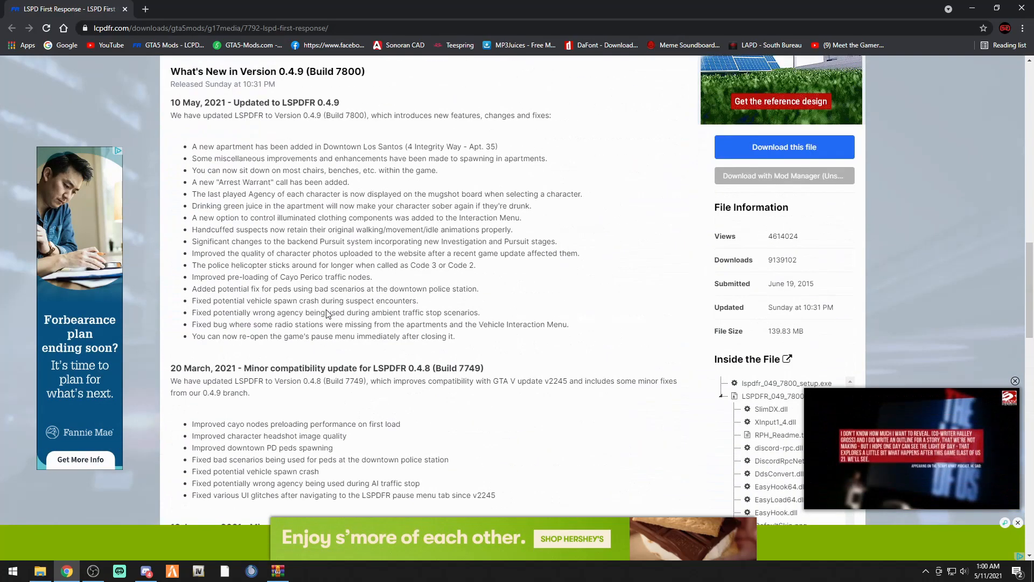
scroll(328, 313, "up", 5)
scroll(317, 350, "down", 3)
scroll(315, 348, "down", 1)
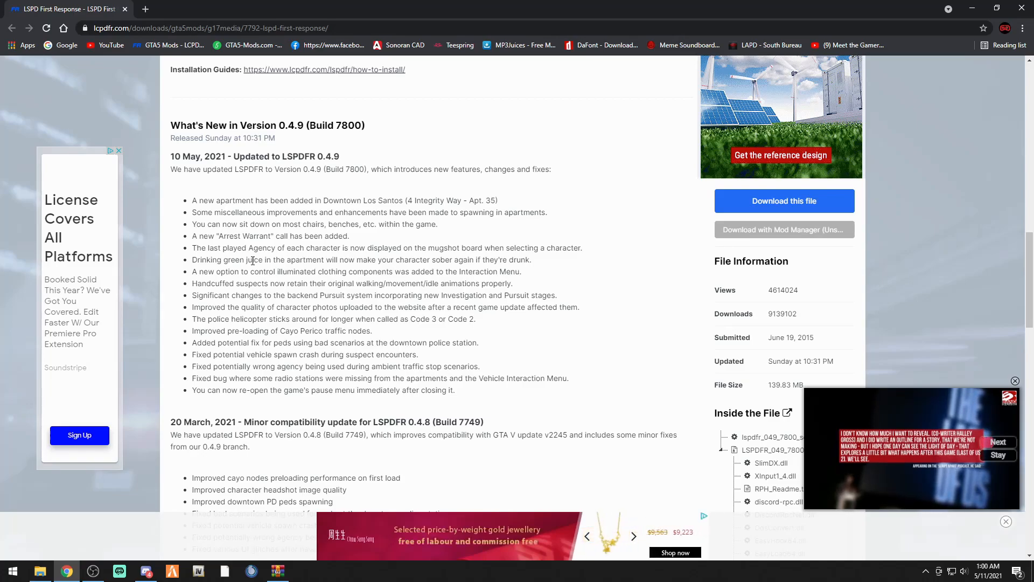
scroll(266, 268, "down", 1)
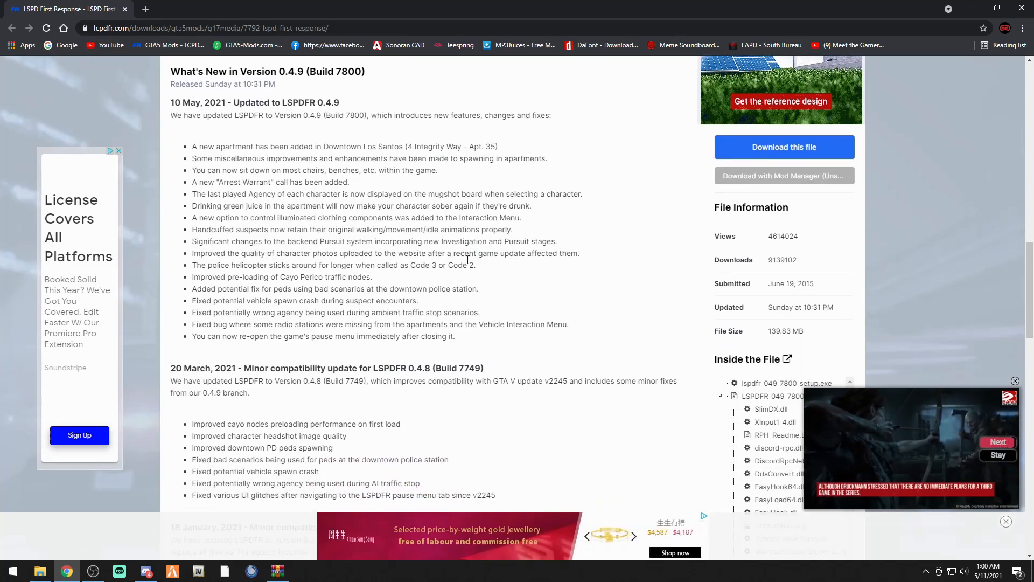
left_click(1022, 9)
Step: Switch to LSPDFR_049_7800_Manual_Install.zip in WinRAR, check its plugins folder, and return to the archive's root
left_click(274, 573)
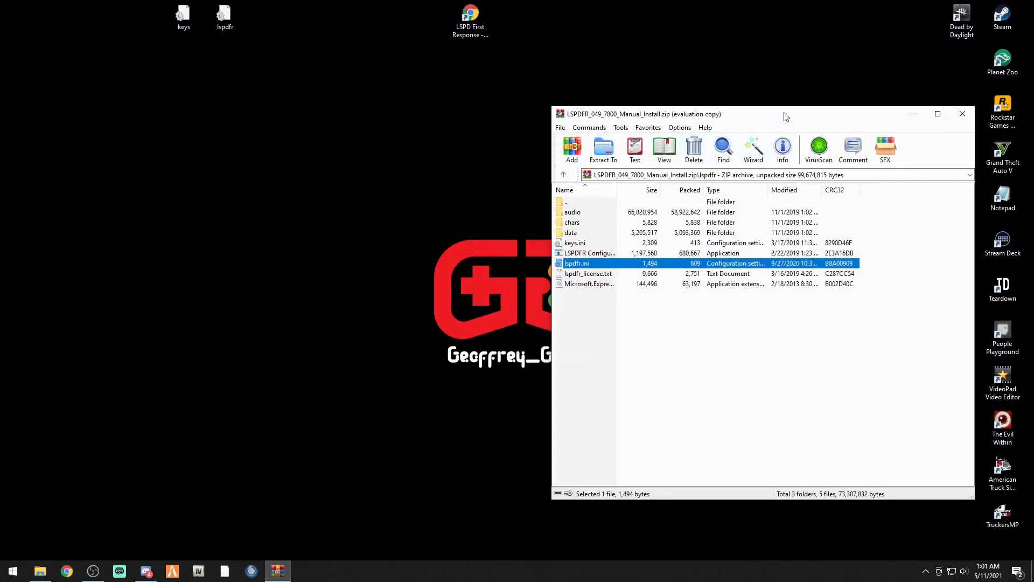
left_click_drag(785, 113, 744, 122)
left_click(521, 181)
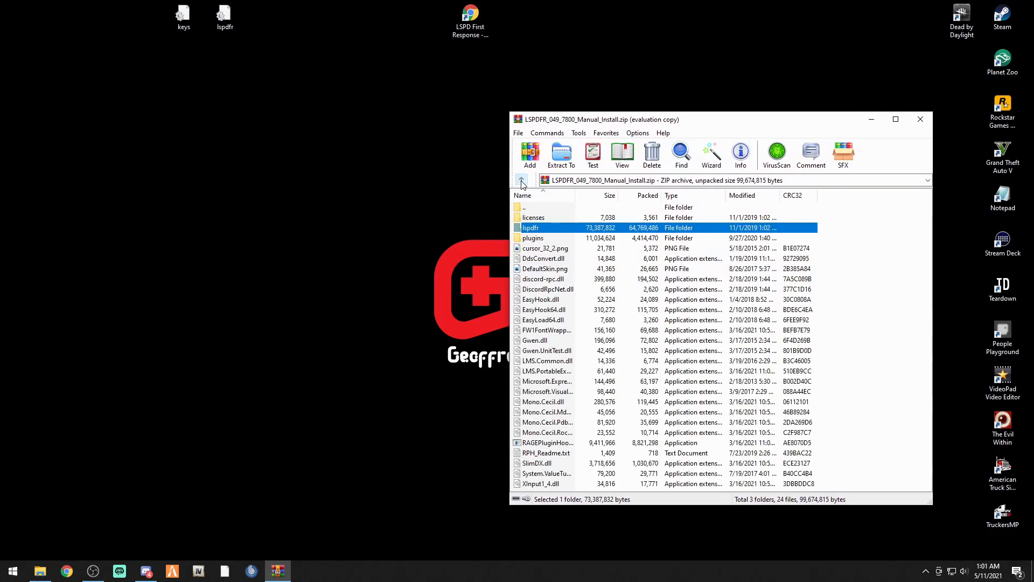
left_click(874, 339)
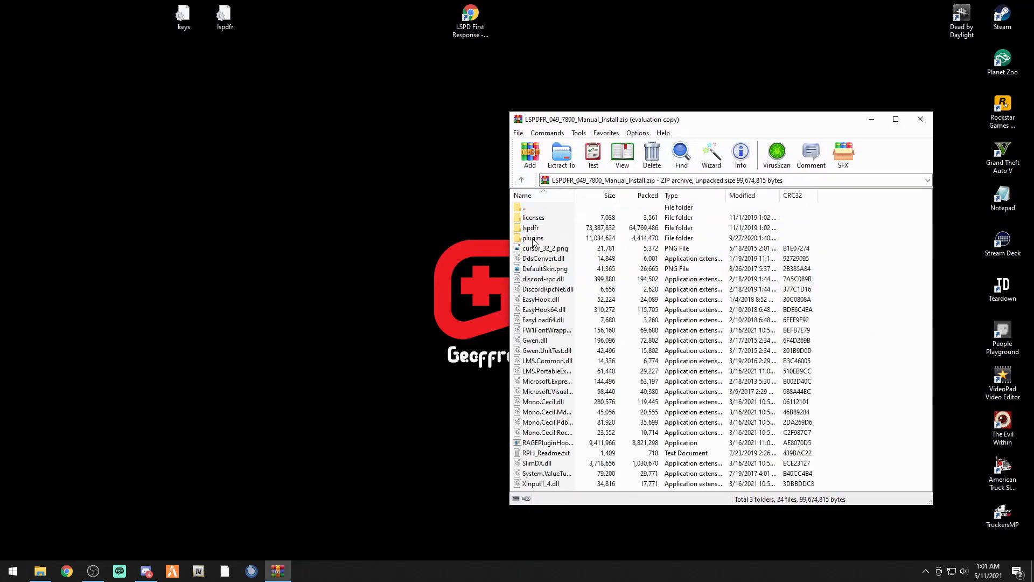
double_click(534, 240)
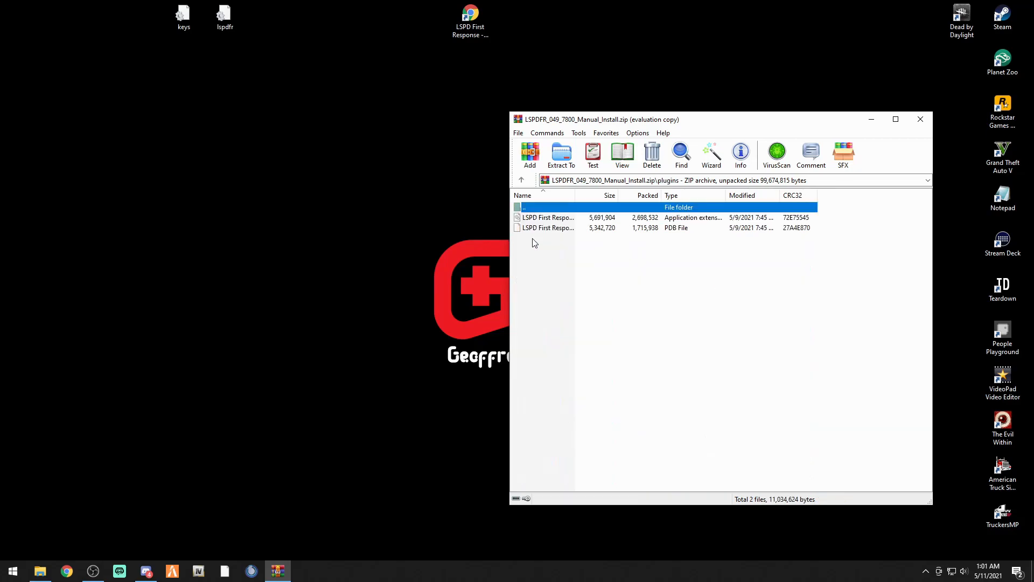
left_click(522, 180)
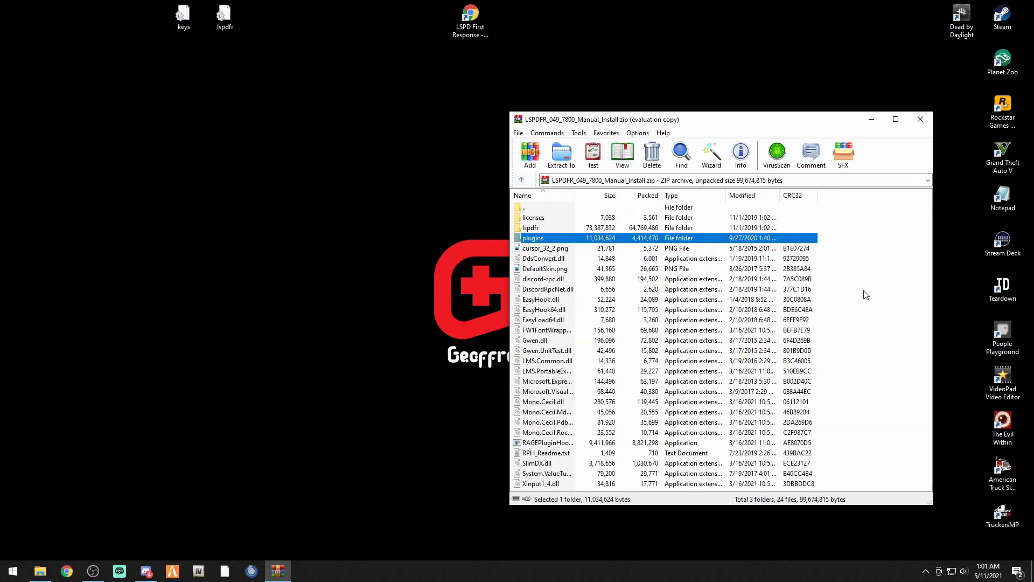
Step: Arrange the archive window and the File Explorer window side by side, with the folder window showing Grand Theft Auto V
left_click_drag(793, 508, 793, 535)
left_click_drag(782, 130, 845, 102)
left_click(40, 572)
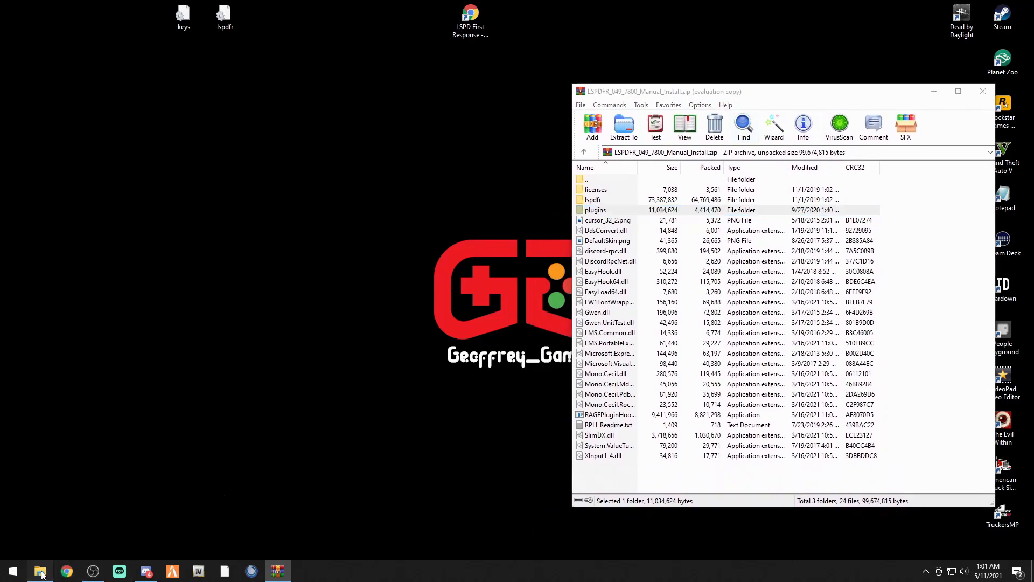
left_click_drag(299, 119, 370, 104)
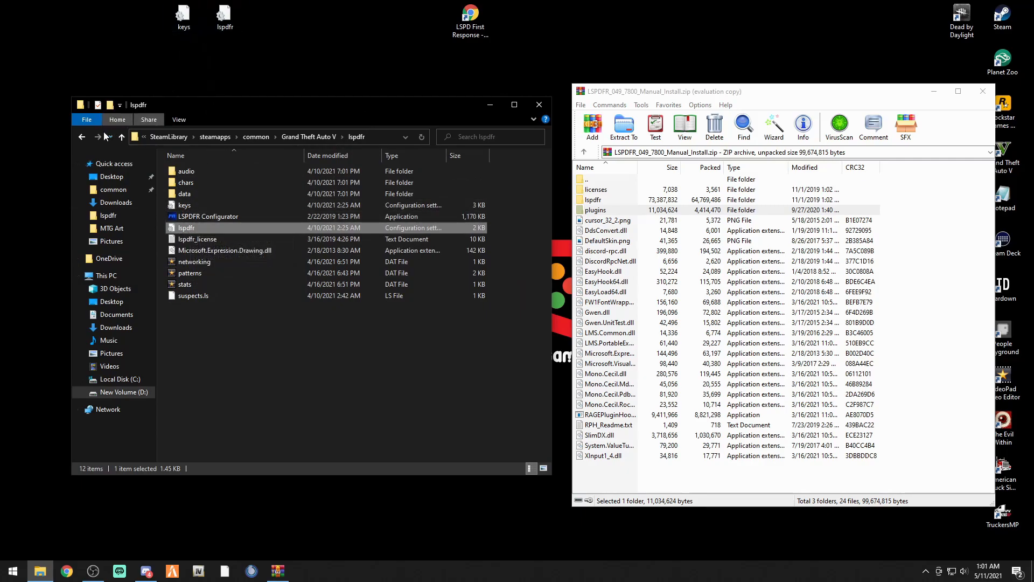
left_click(80, 137)
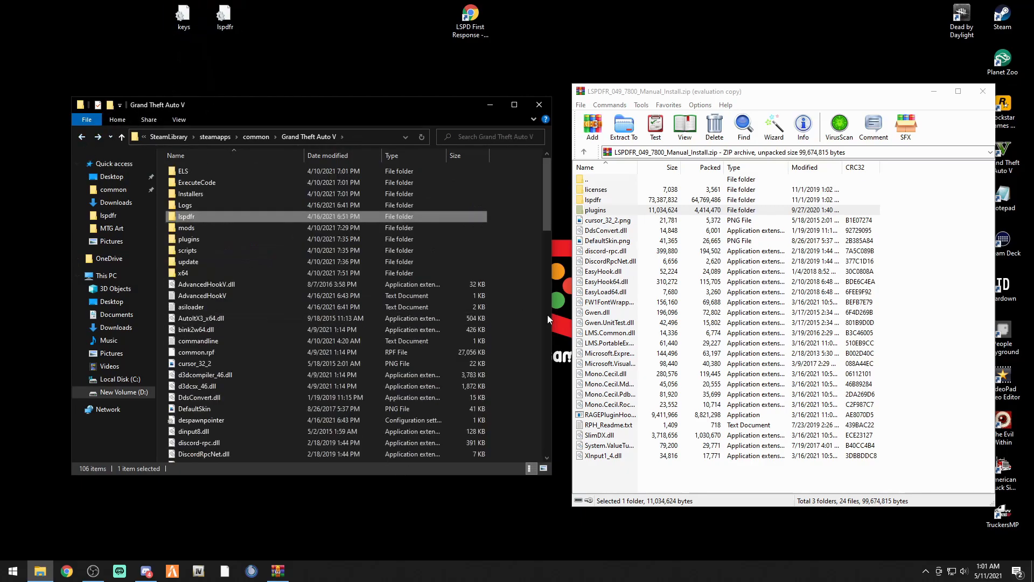
left_click(523, 321)
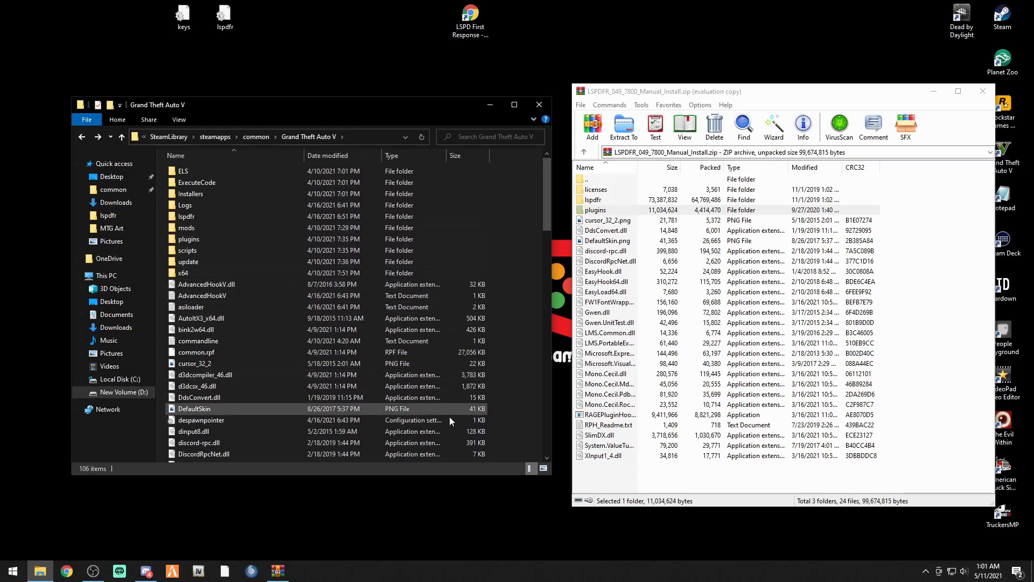
Step: Extract all files and folders from the archive into the Grand Theft Auto V folder, replacing the existing files, and close the archive
scroll(323, 395, "down", 15)
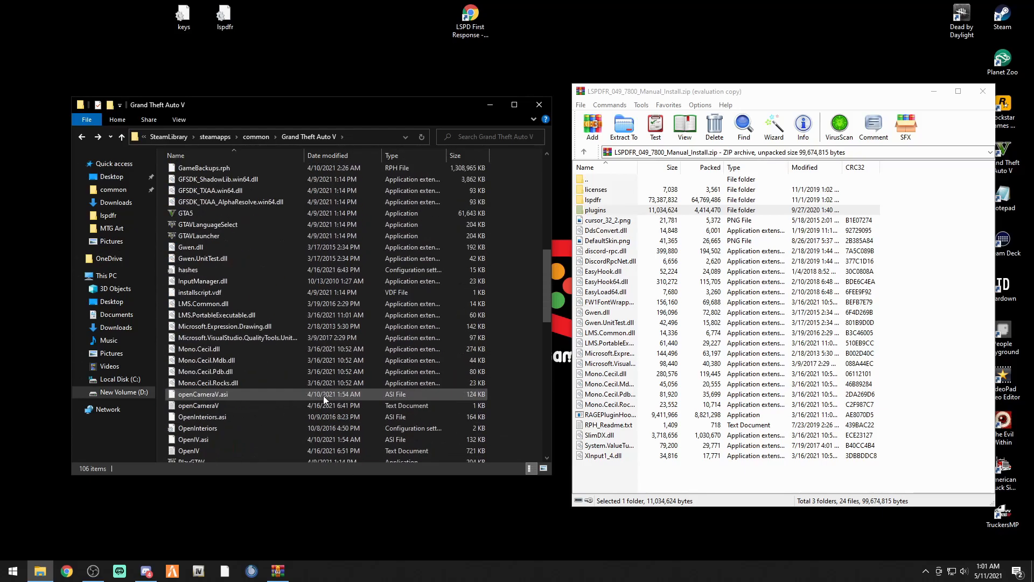
scroll(323, 395, "up", 15)
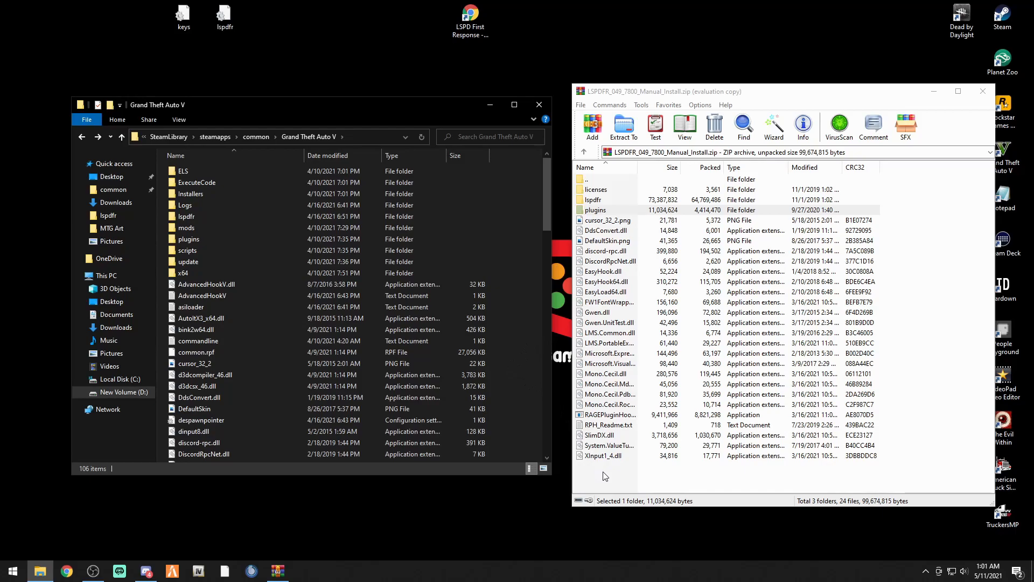
left_click_drag(604, 476, 605, 191)
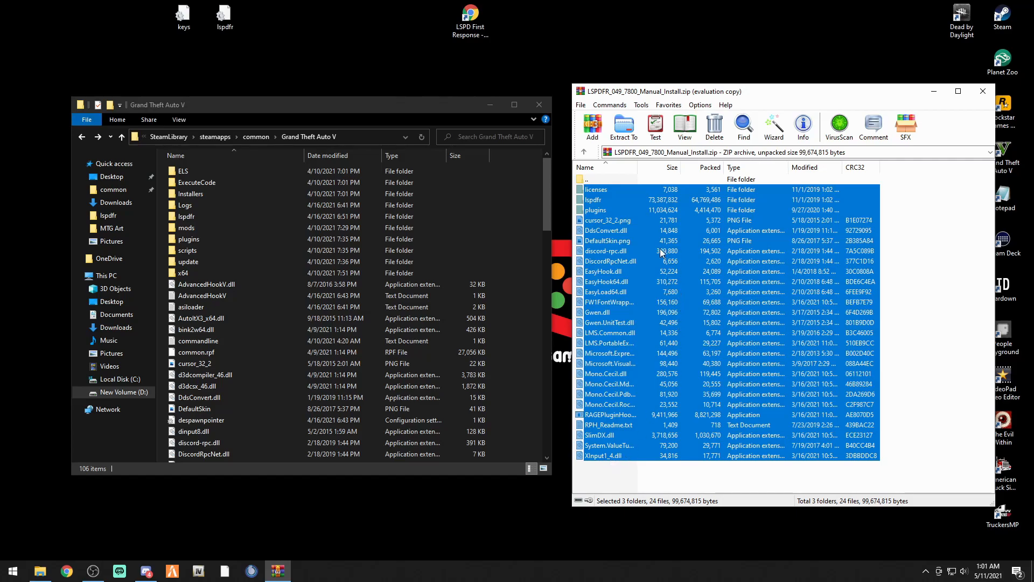
left_click_drag(738, 317, 517, 335)
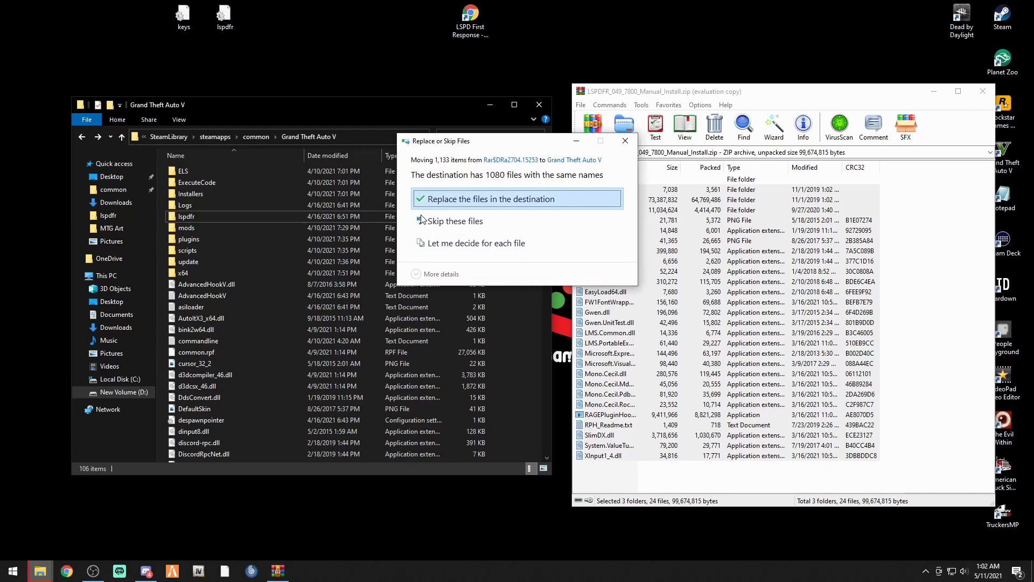
left_click(473, 200)
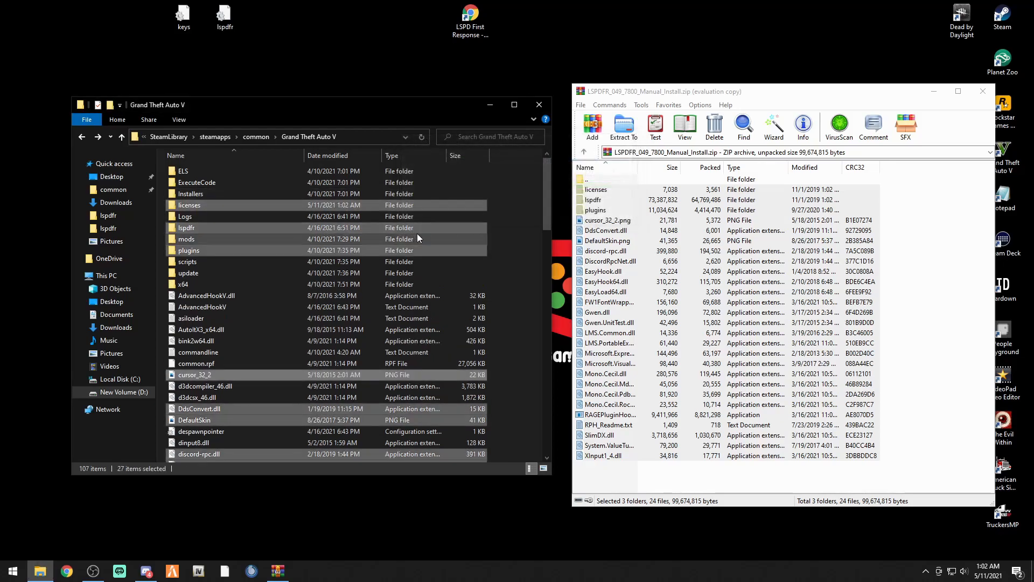
left_click(982, 91)
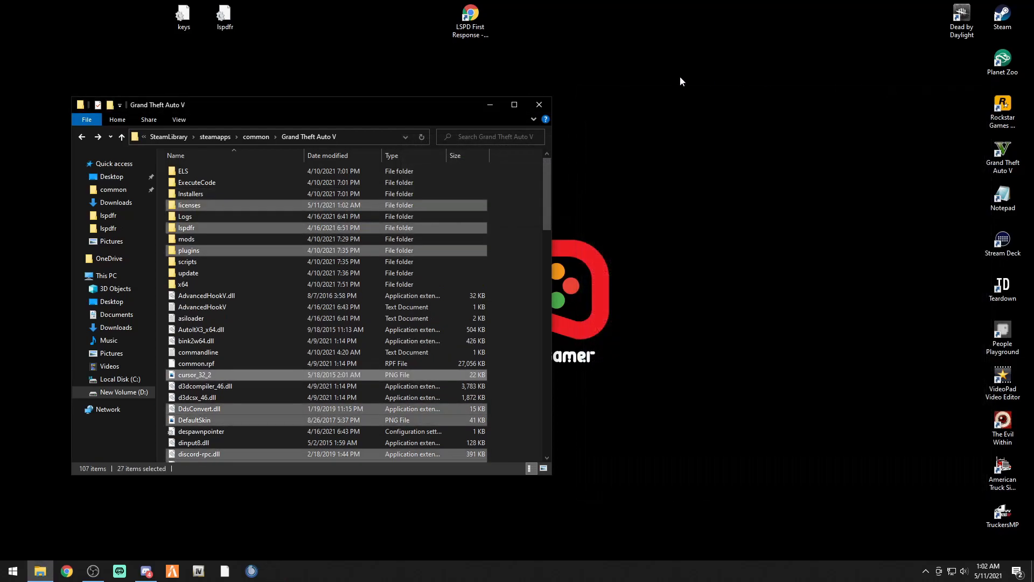
left_click(529, 290)
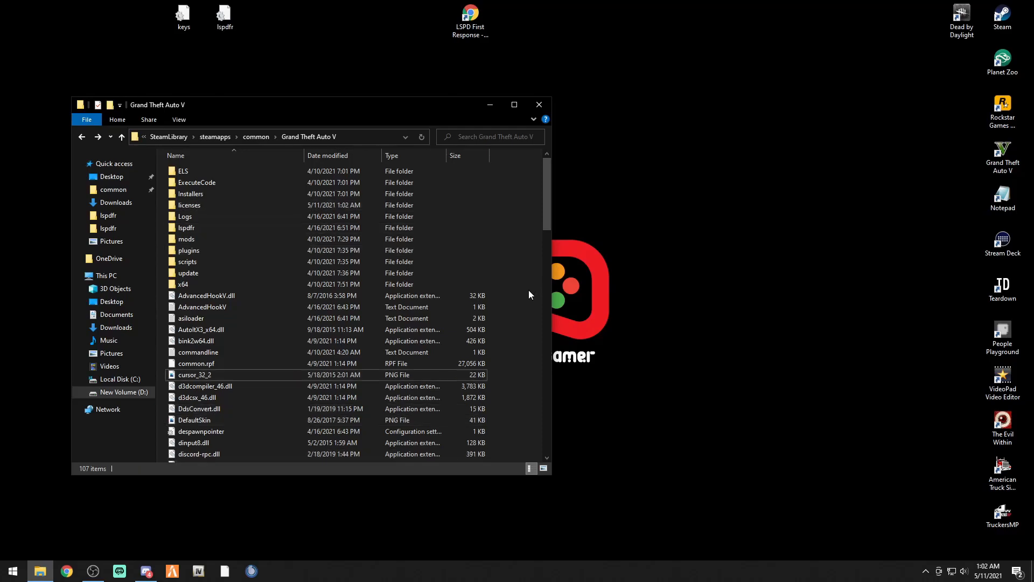
Step: Open the lspdfr folder and check the settings in its newly installed lspdfr and keys configuration files
double_click(195, 229)
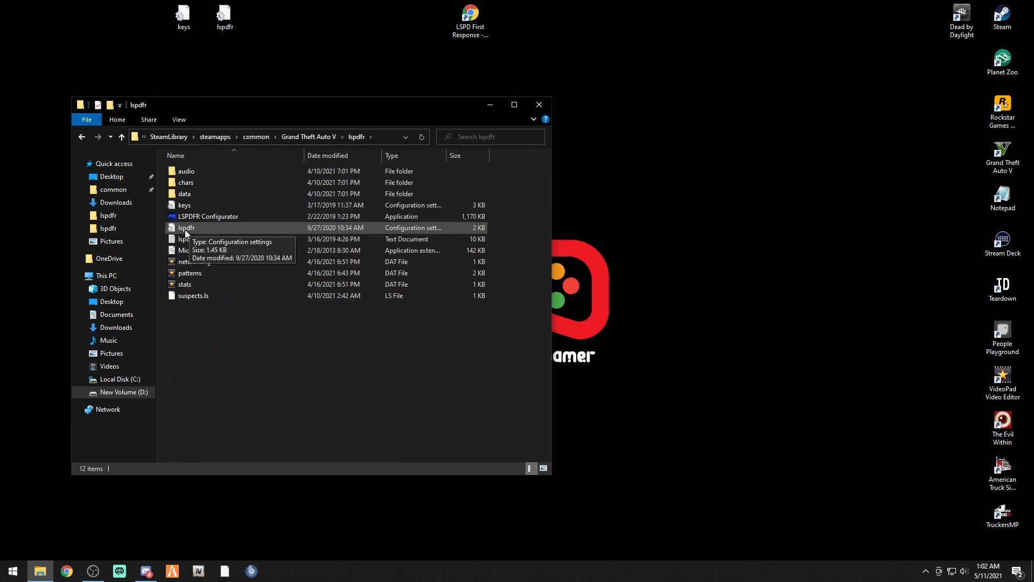
double_click(189, 231)
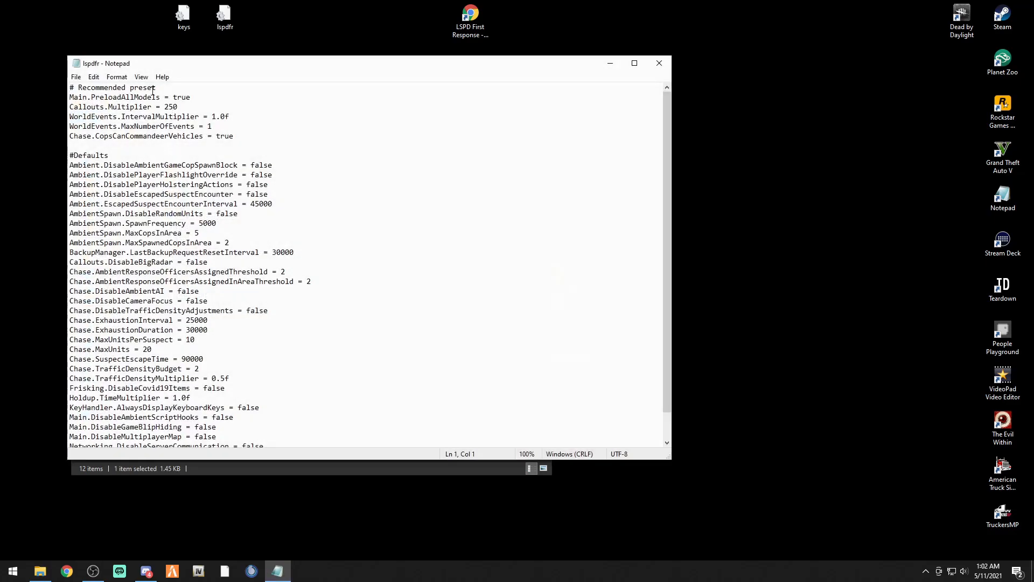
left_click(658, 63)
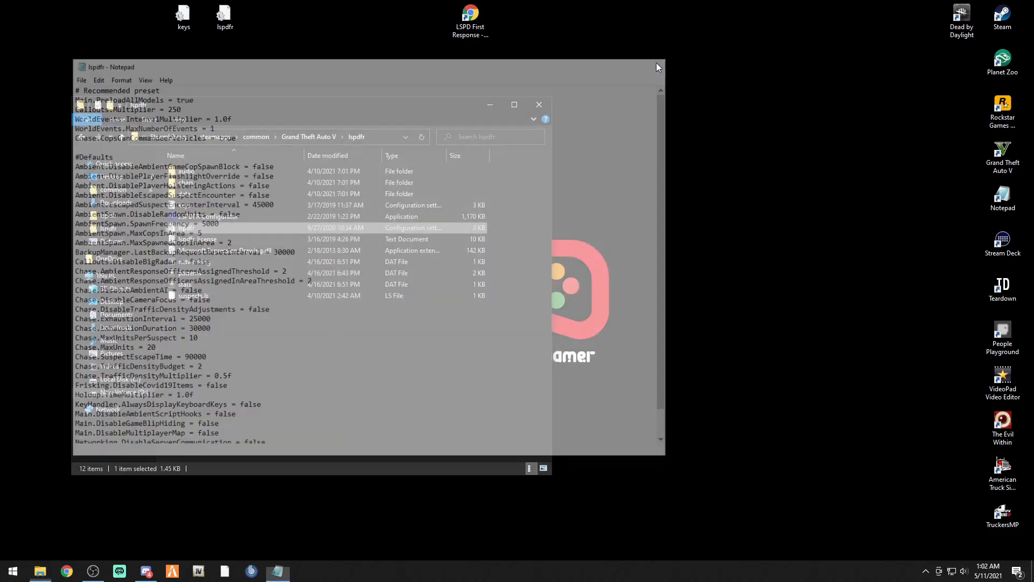
double_click(186, 205)
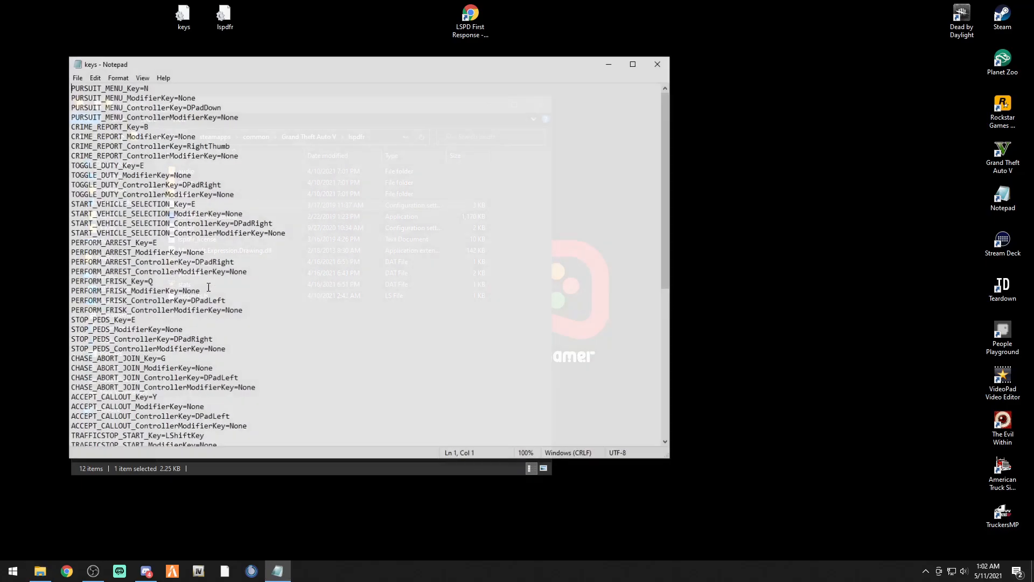
left_click(658, 64)
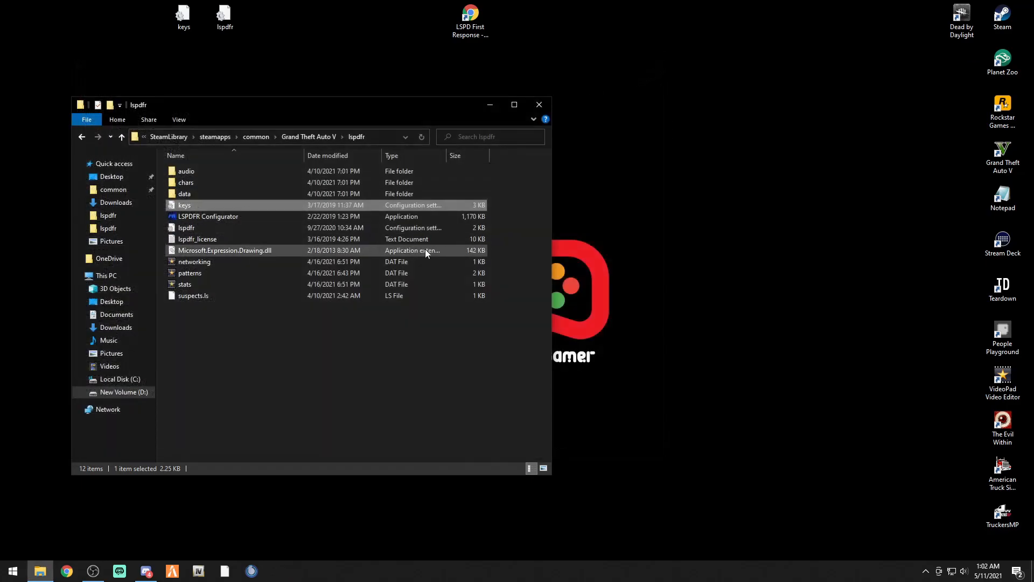
left_click(518, 322)
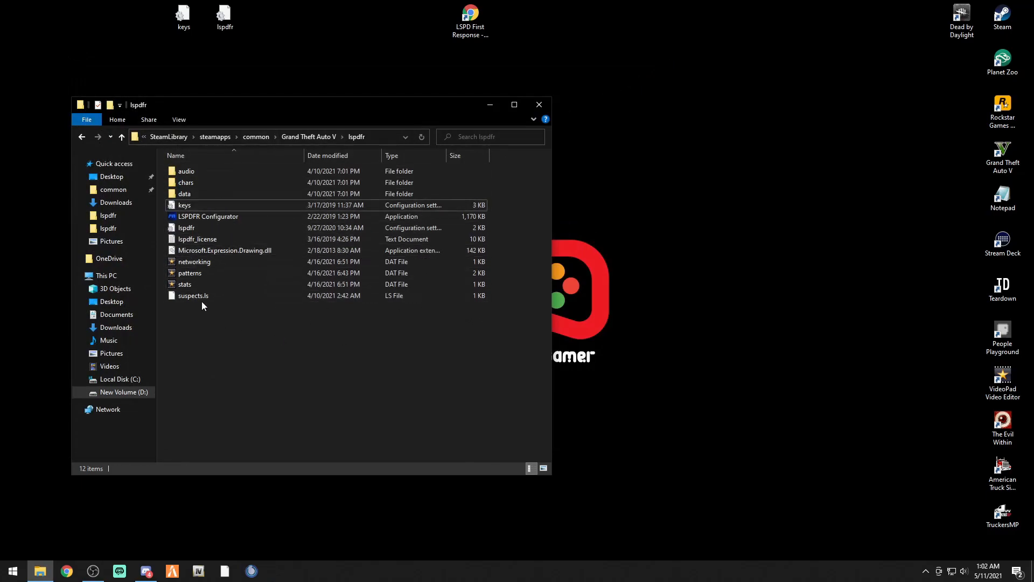
Step: Run LSPDFR Configurator from the lspdfr folder, accepting the RAGE Plugin Hook license and letting it apply the recommended settings automatically
left_click(81, 138)
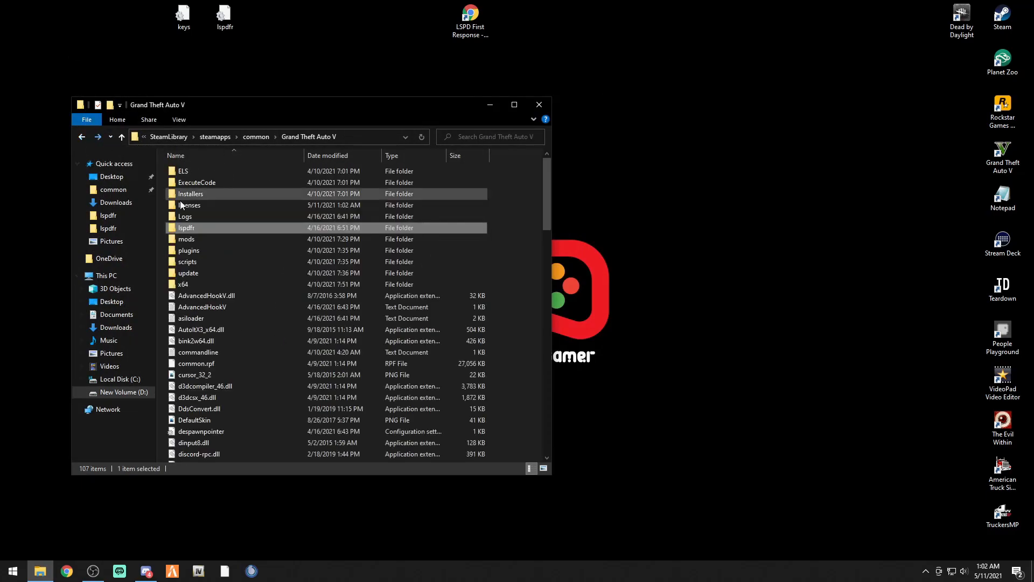
double_click(186, 228)
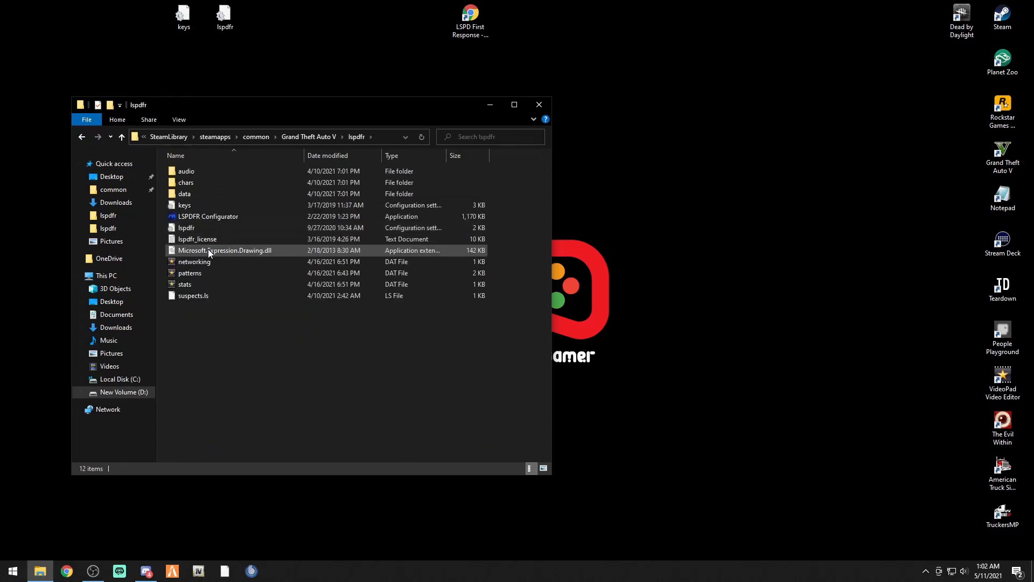
double_click(196, 218)
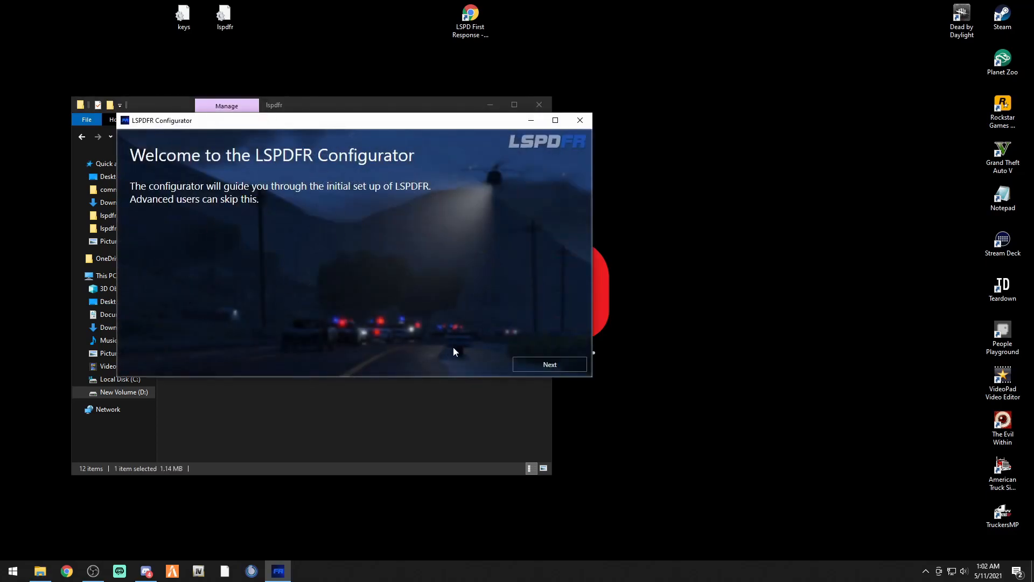
left_click(531, 364)
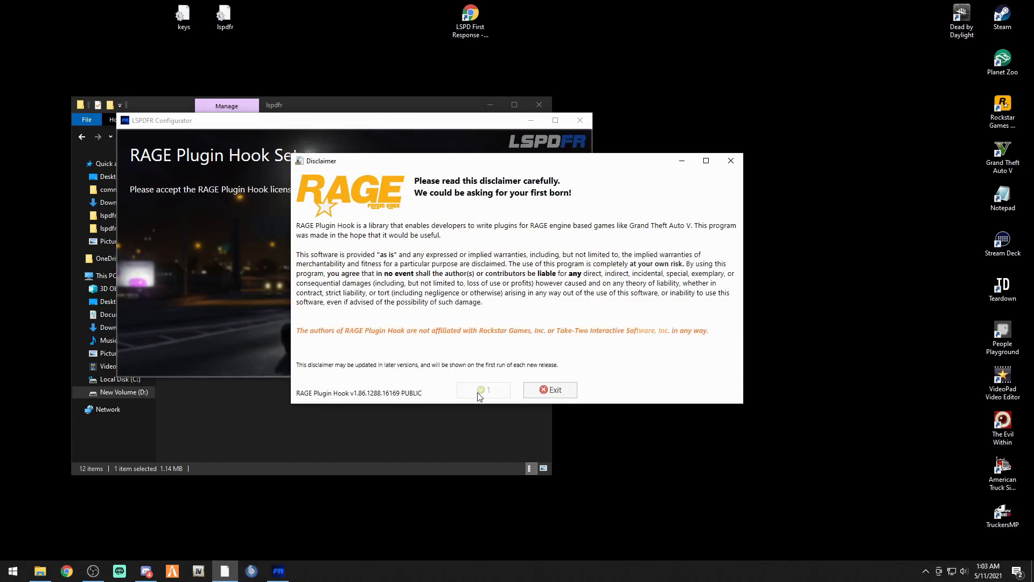
left_click(483, 391)
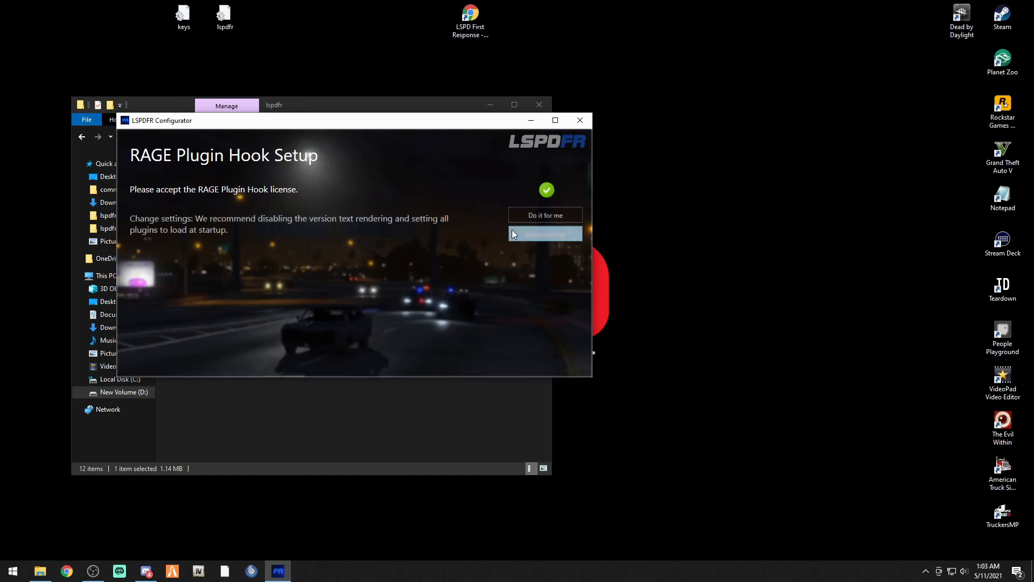
left_click(539, 215)
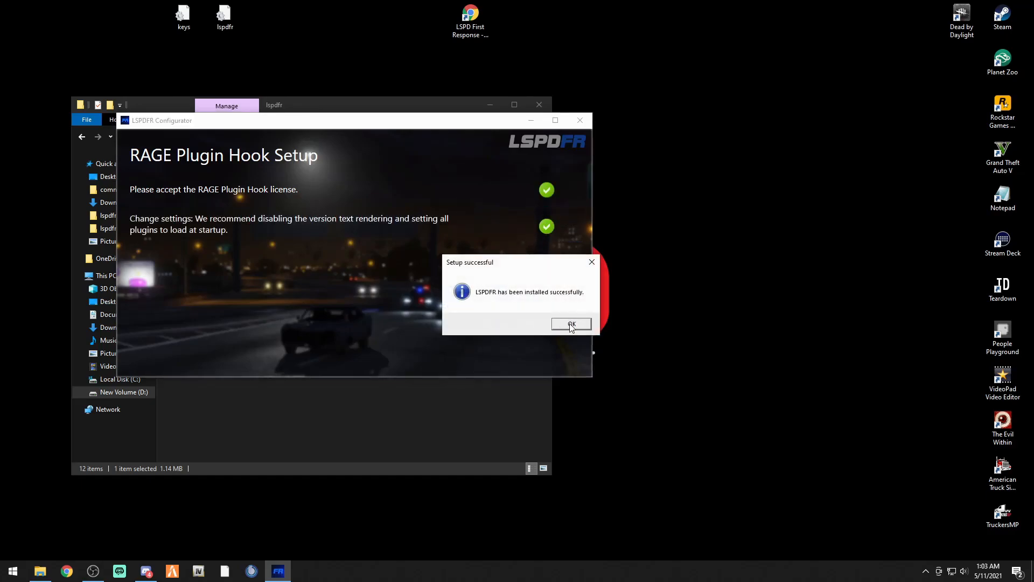
left_click(571, 325)
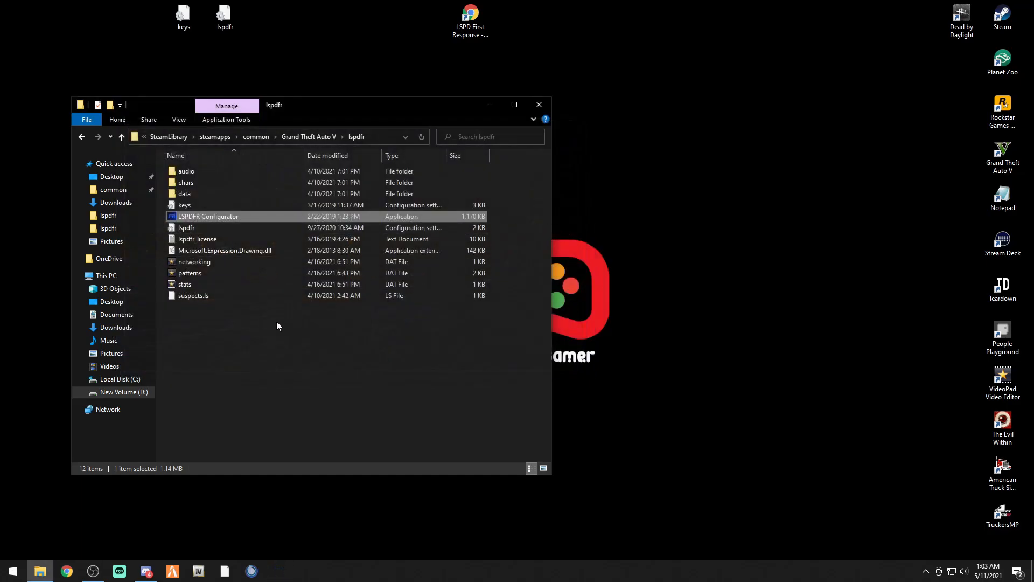
left_click(228, 320)
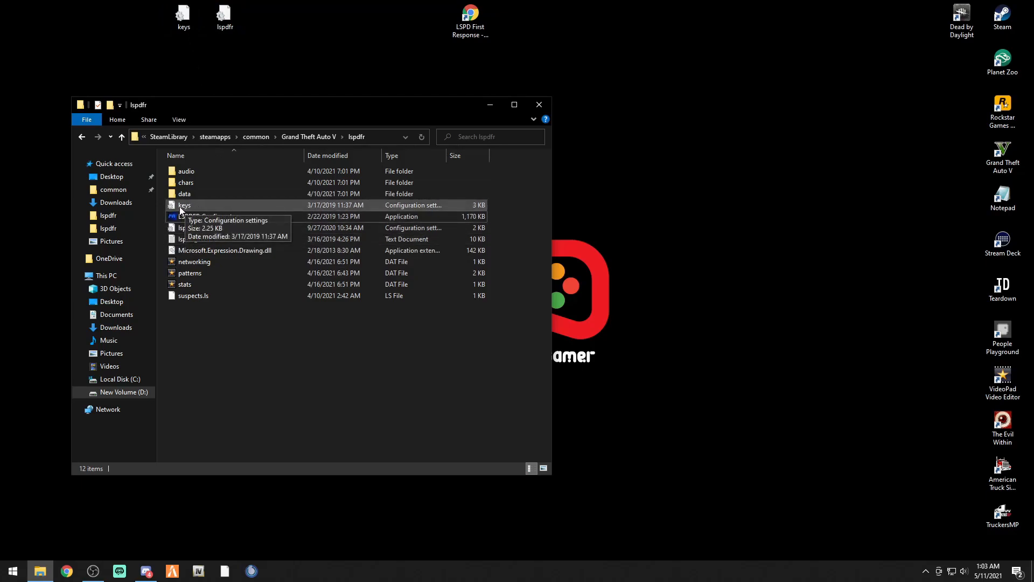
Step: Copy the backed-up keys and lspdfr files from the desktop into the lspdfr folder, replacing the installed versions
left_click(187, 15)
left_click_drag(188, 15, 289, 370)
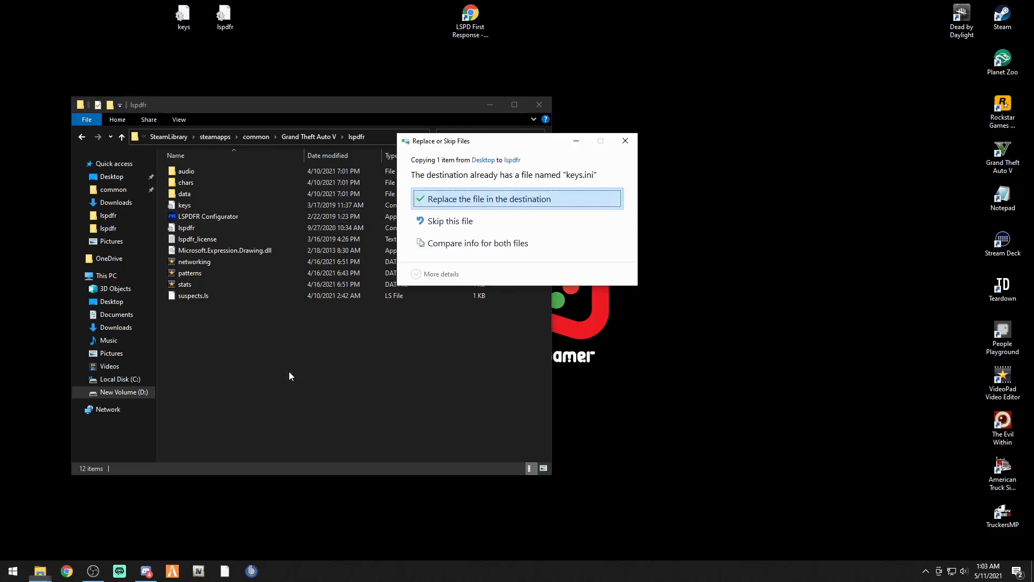
left_click(451, 205)
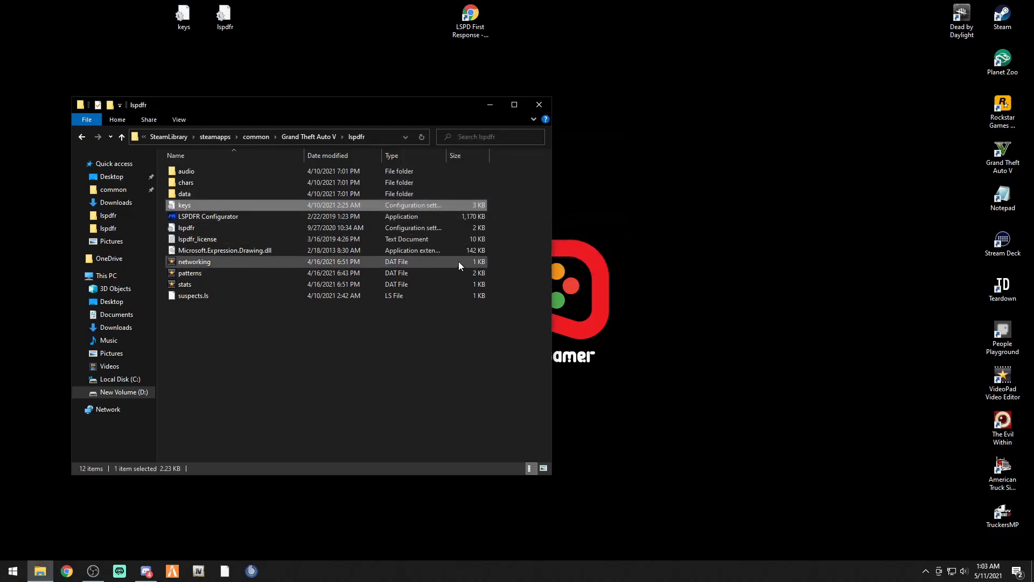
left_click_drag(225, 16, 224, 389)
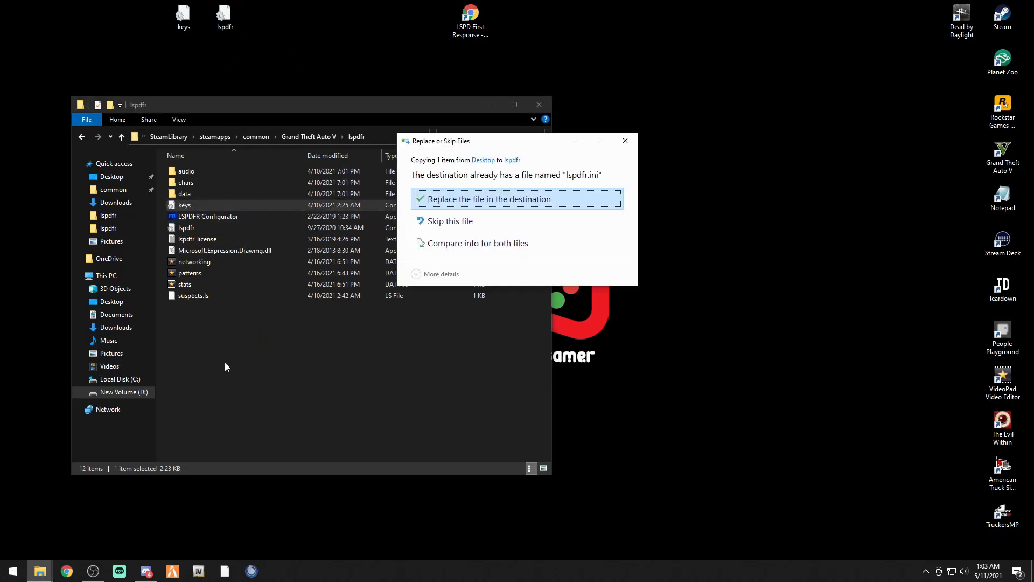
left_click(450, 199)
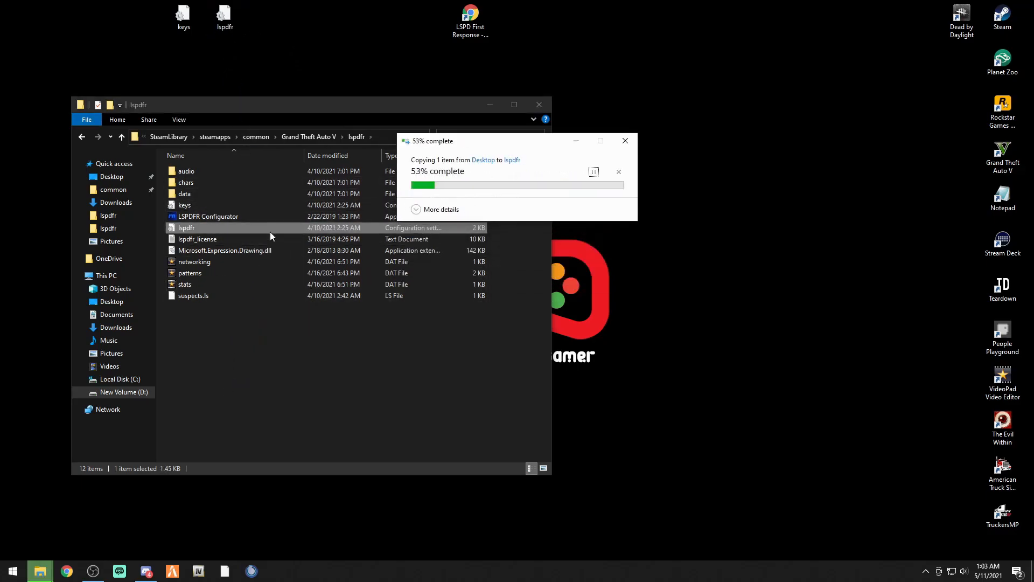
Step: Check the settings in the restored lspdfr configuration file and close it
double_click(190, 229)
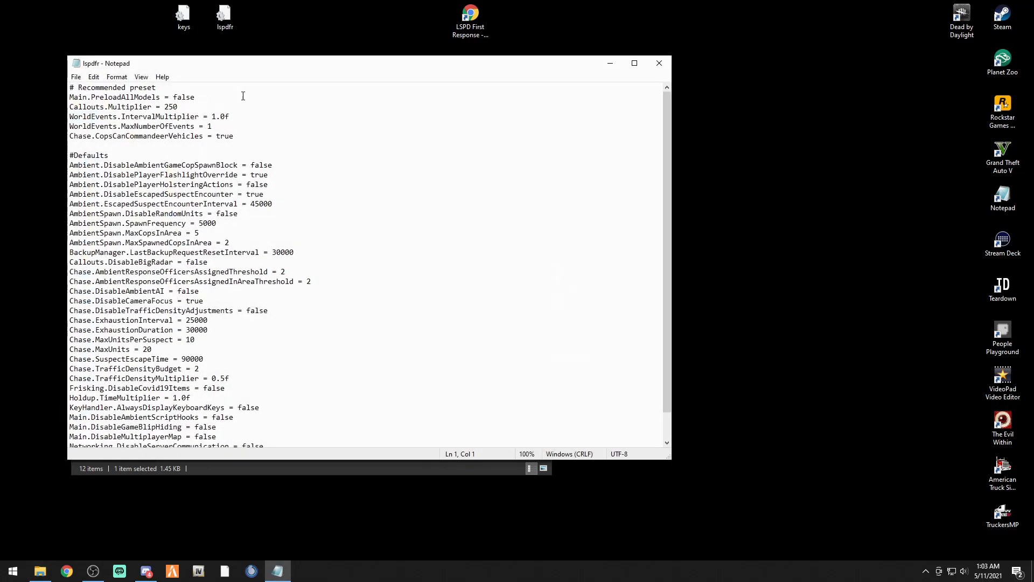
left_click(658, 63)
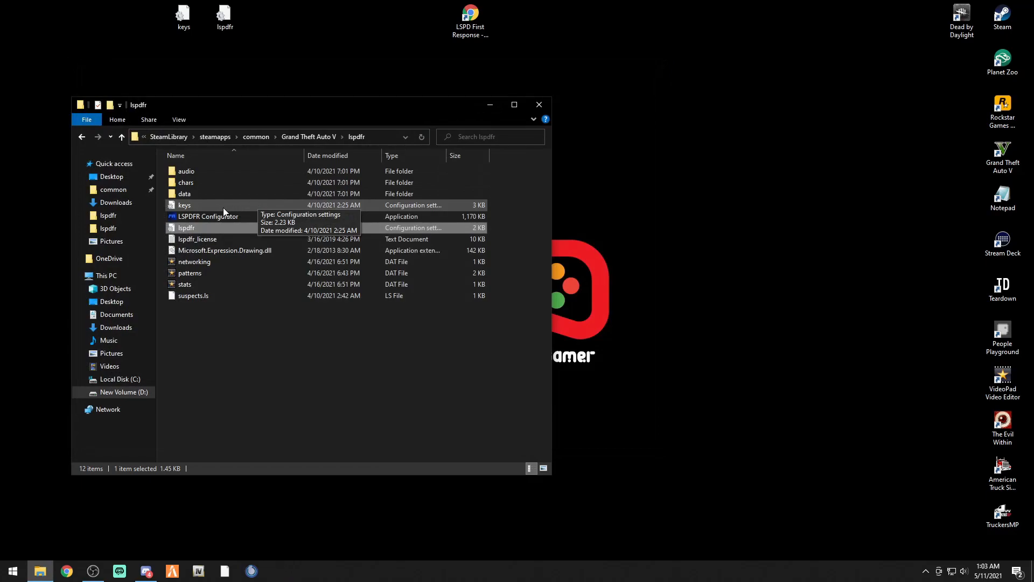
left_click(286, 411)
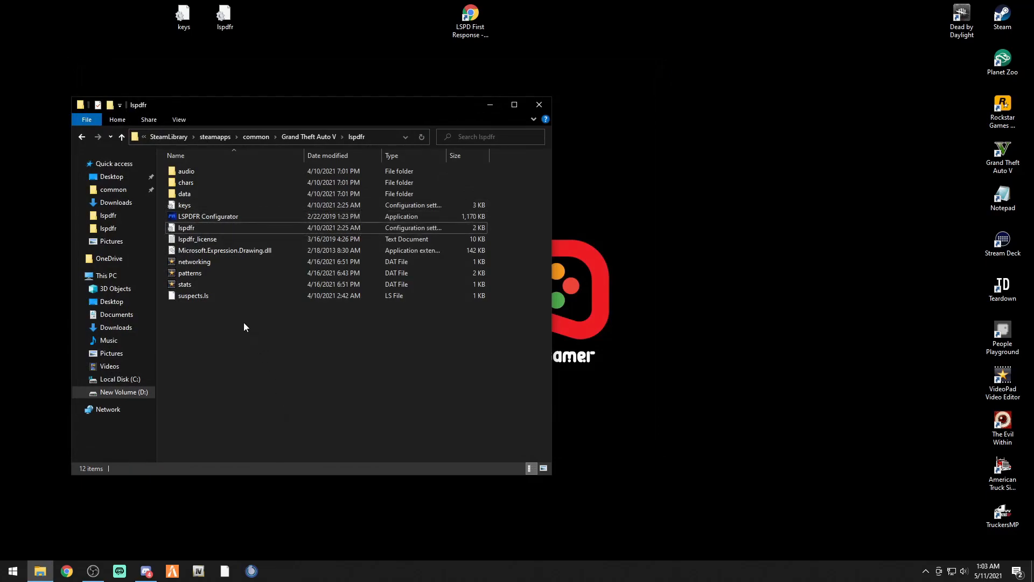
Step: Look through the LSPDFR subfolder of plugins, return to the Grand Theft Auto V folder, and close the window
left_click(83, 137)
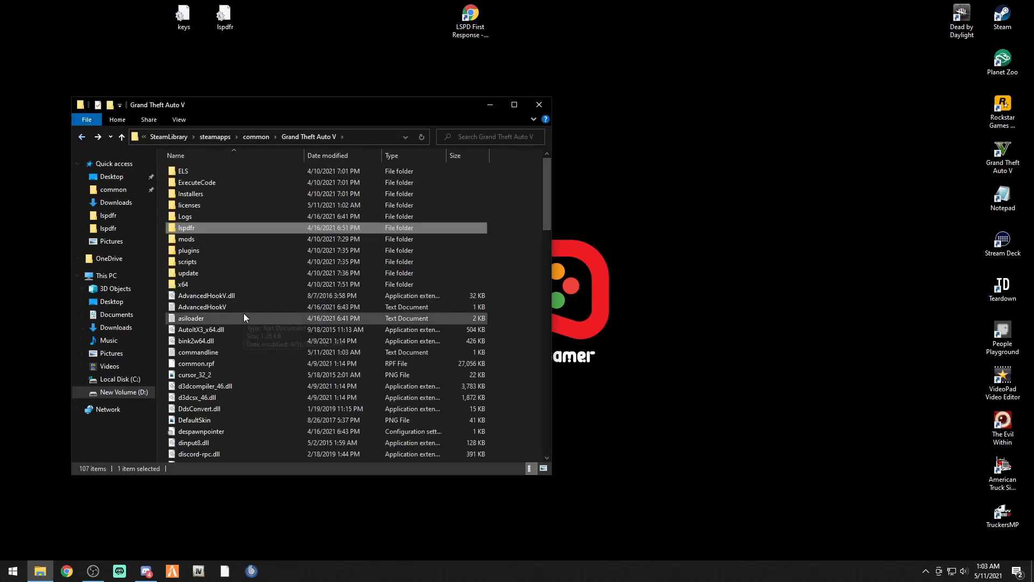
double_click(201, 250)
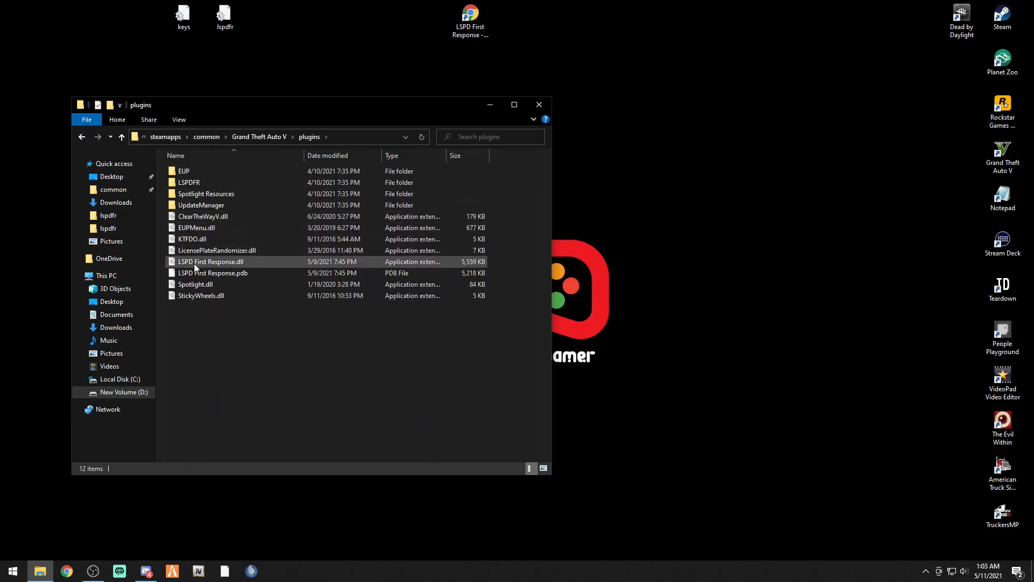
left_click(192, 182)
double_click(193, 182)
scroll(243, 307, "down", 4)
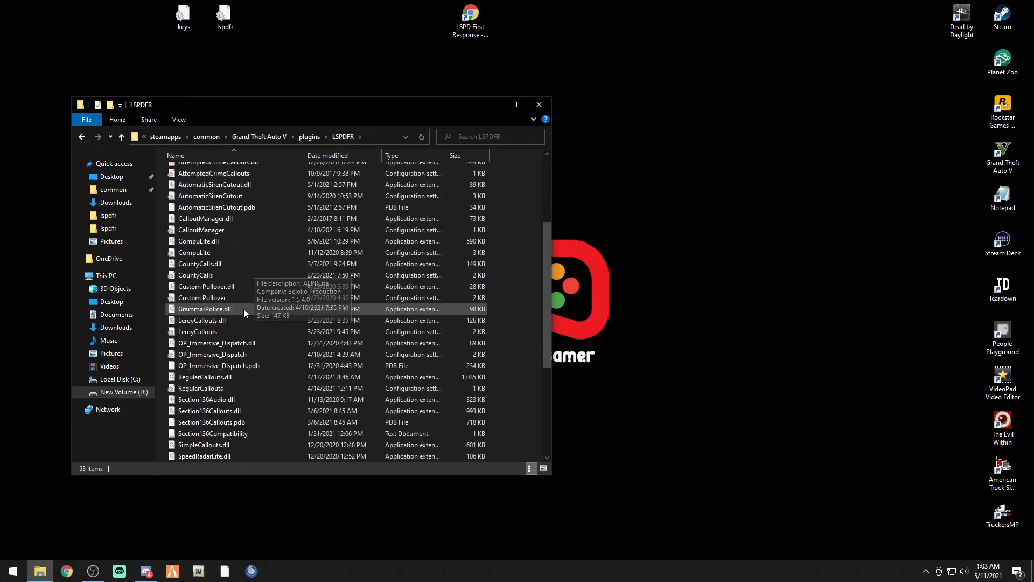
scroll(247, 372, "up", 5)
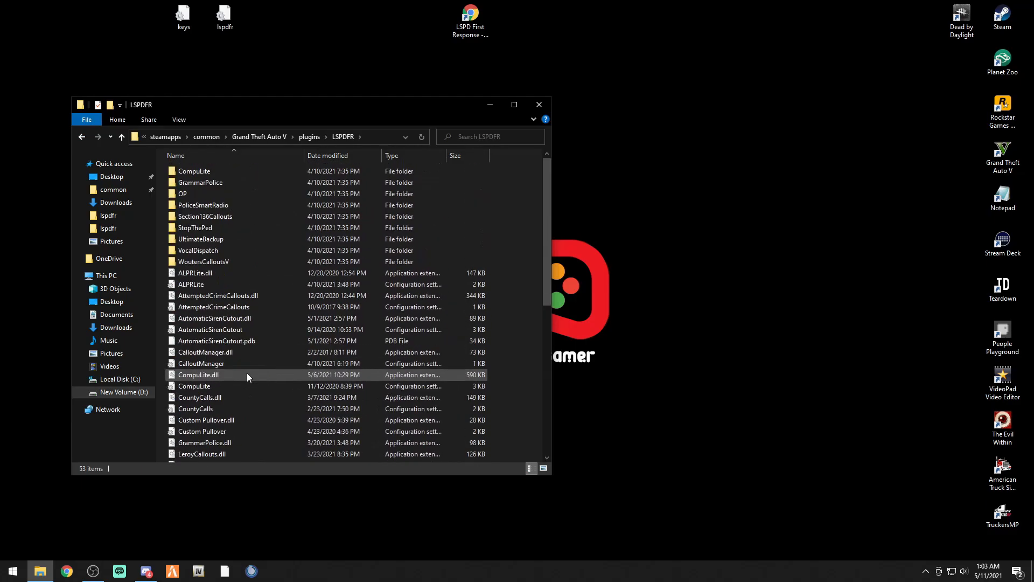
left_click(83, 136)
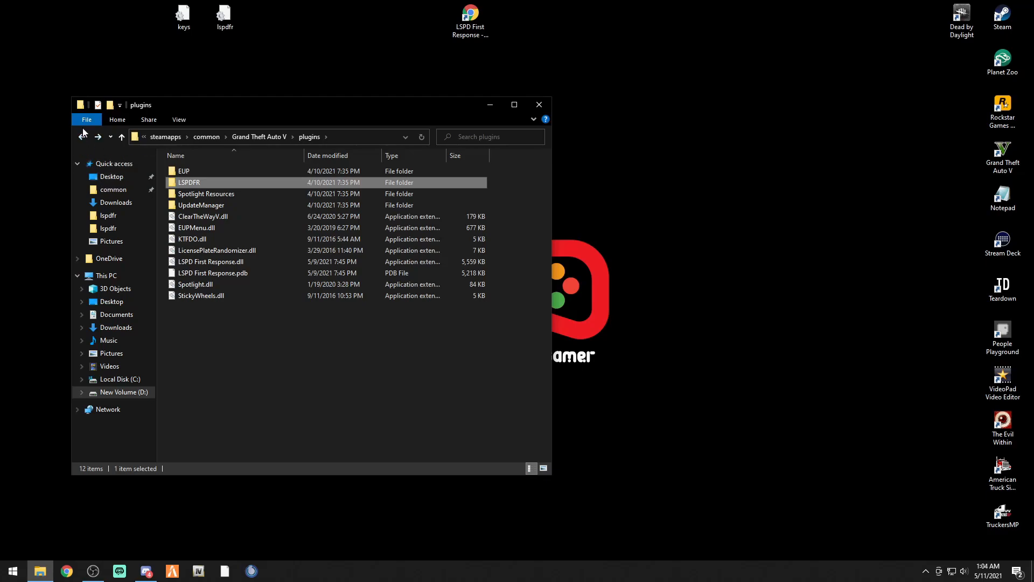
left_click(81, 136)
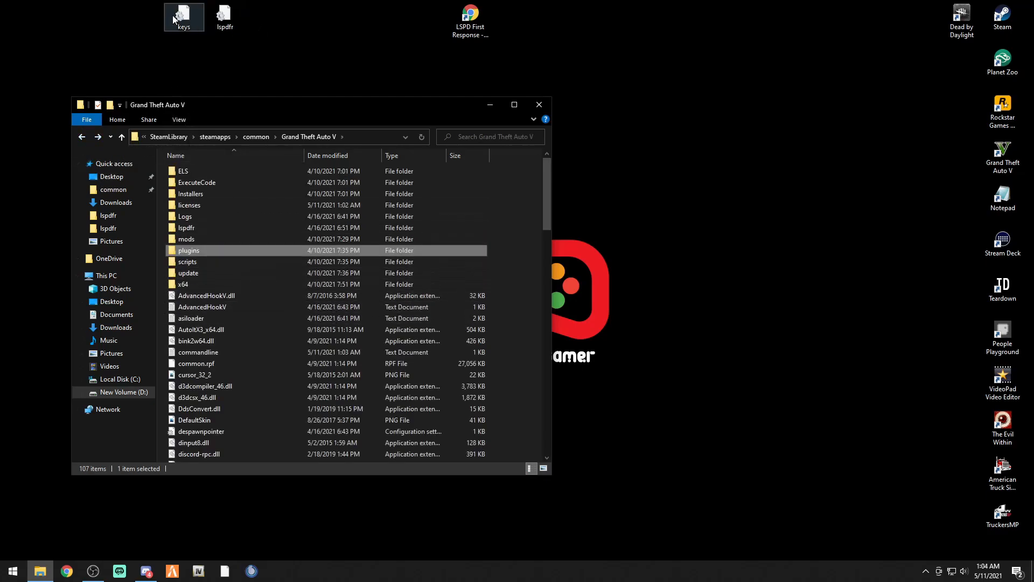
left_click(539, 106)
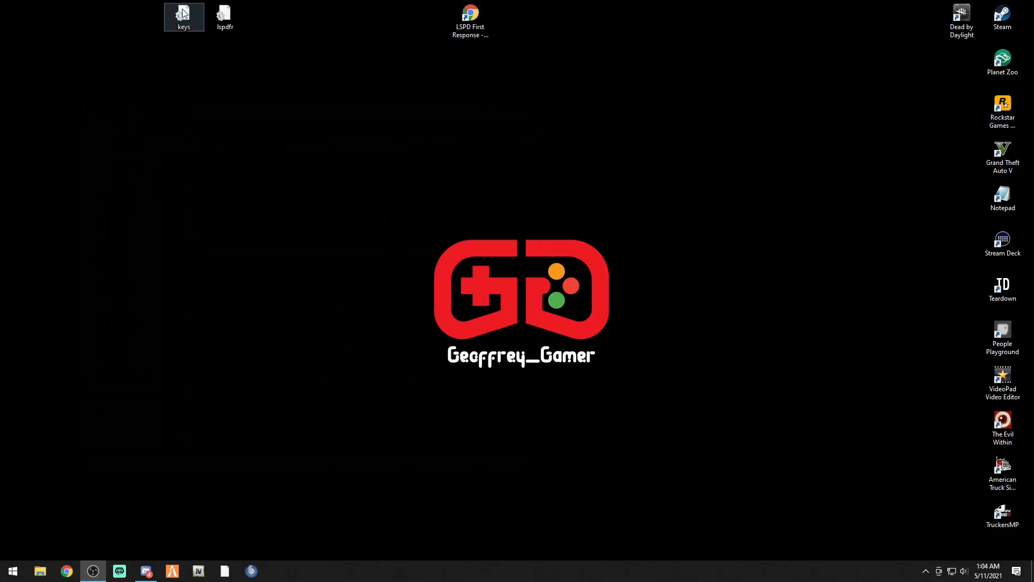